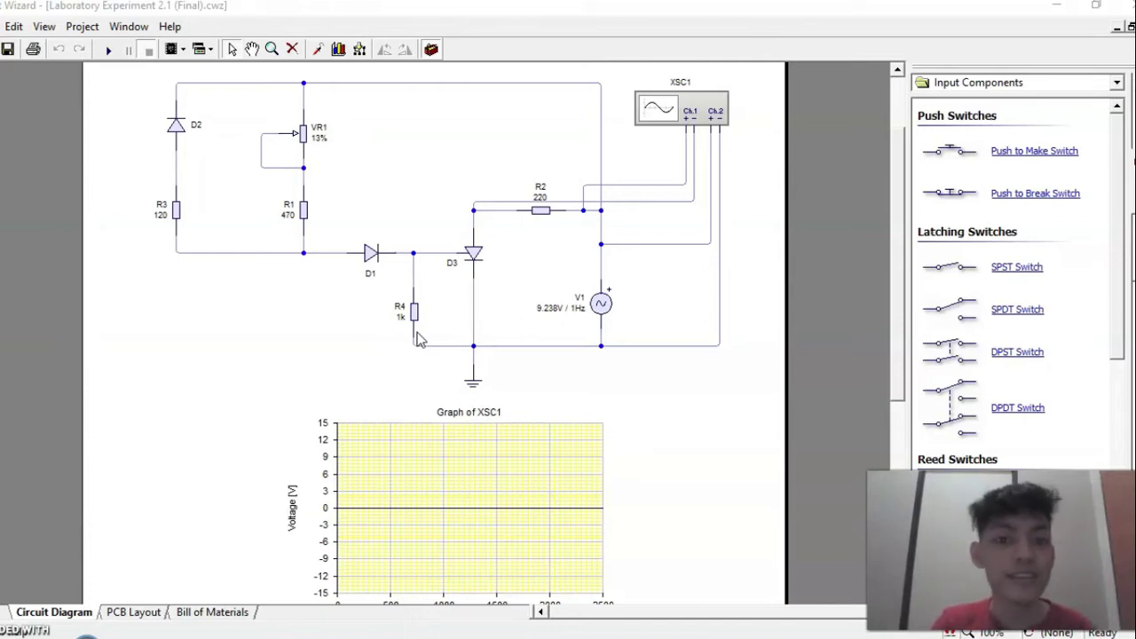
left_click(424, 328)
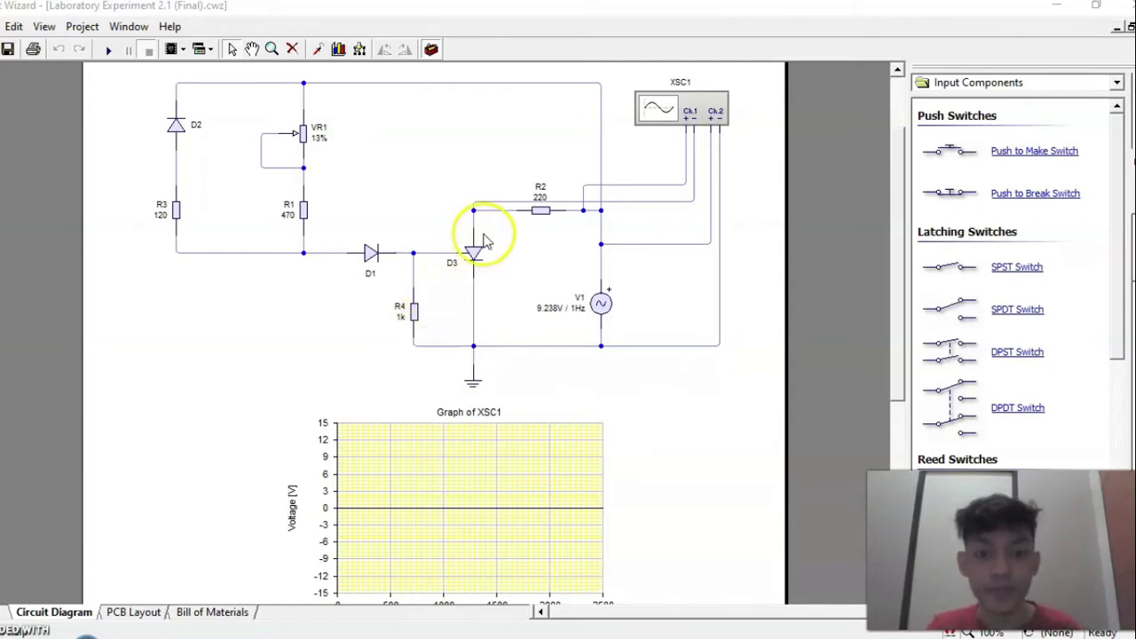
left_click(400, 158)
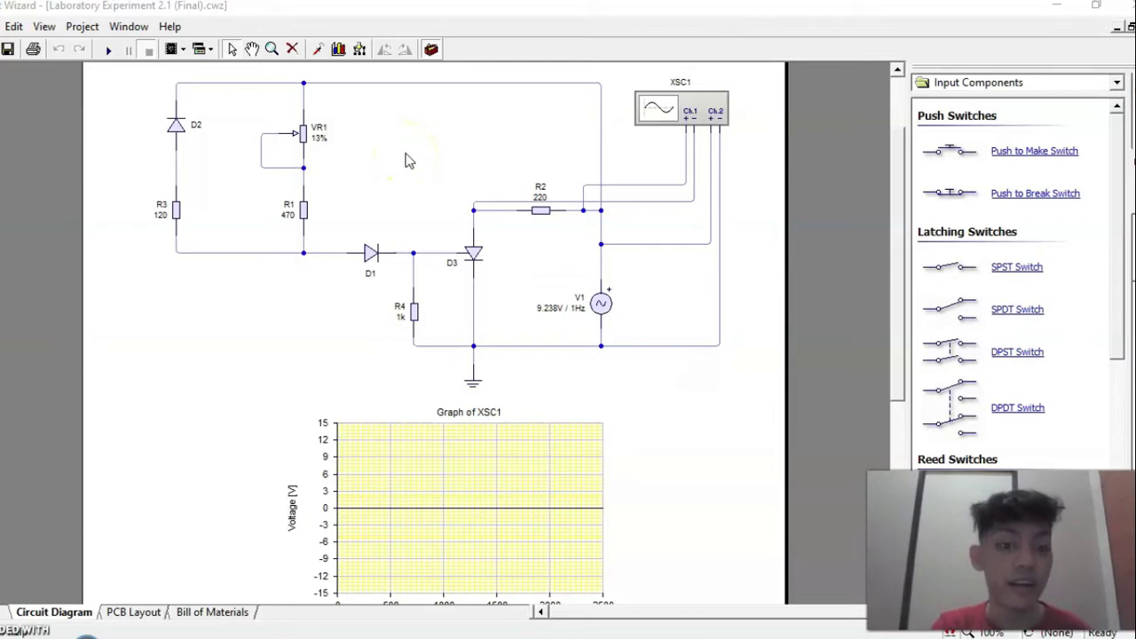
left_click(464, 148)
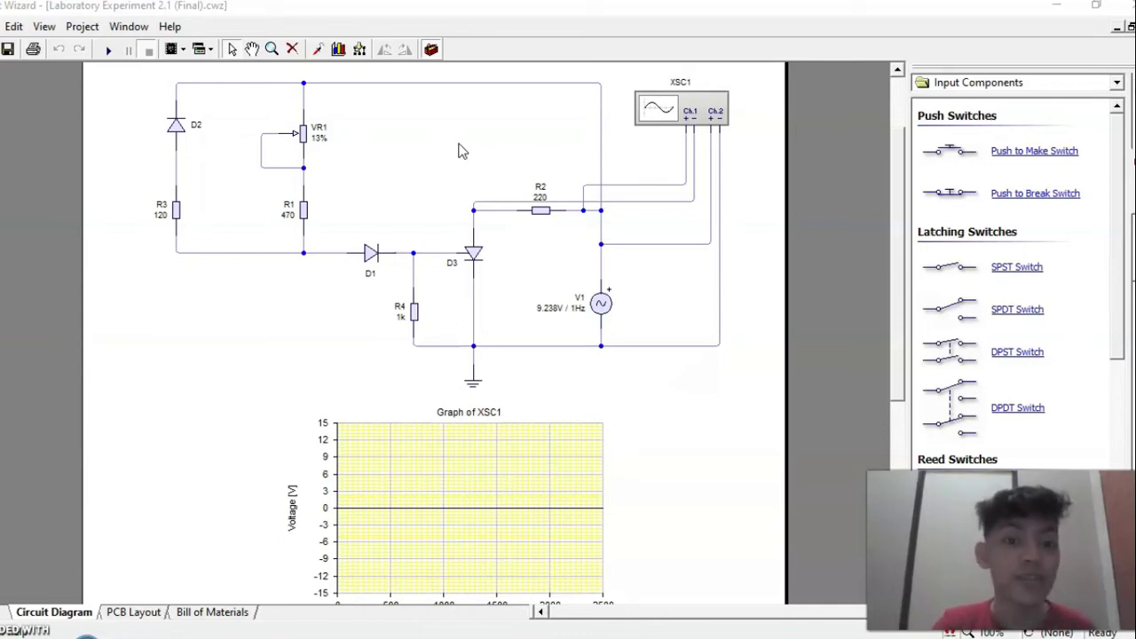
left_click(418, 37)
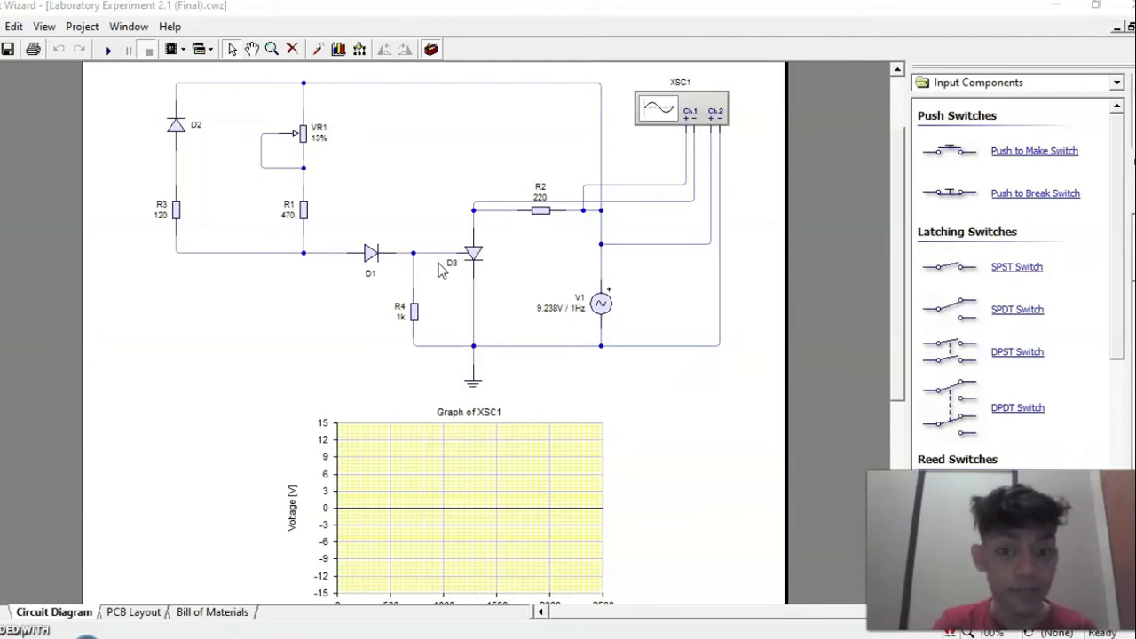
left_click(453, 269)
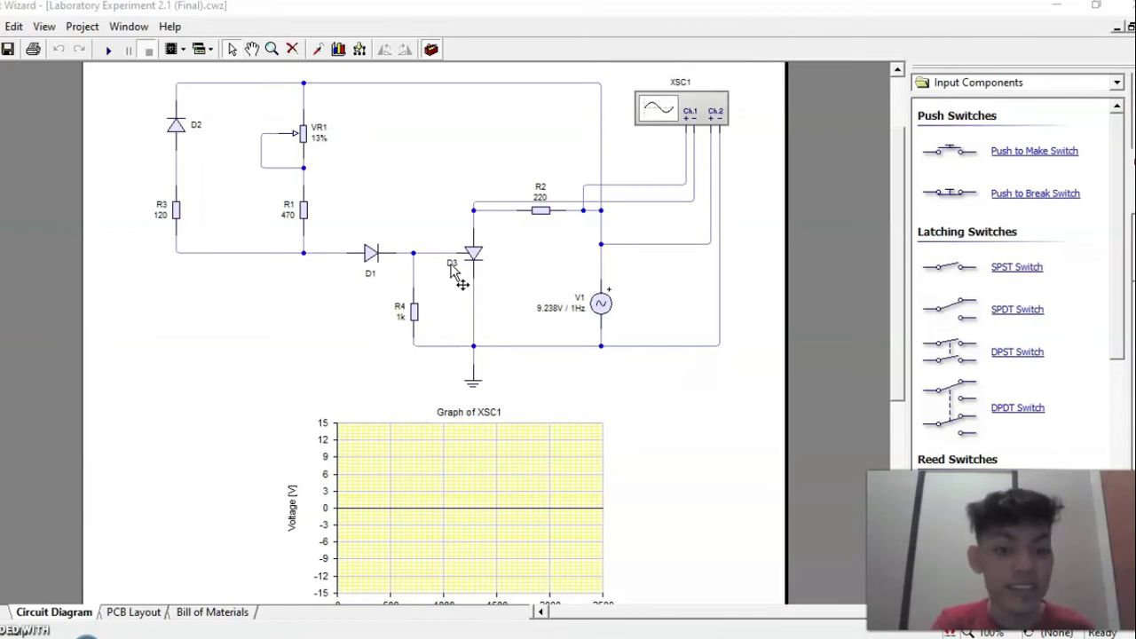
left_click(493, 243)
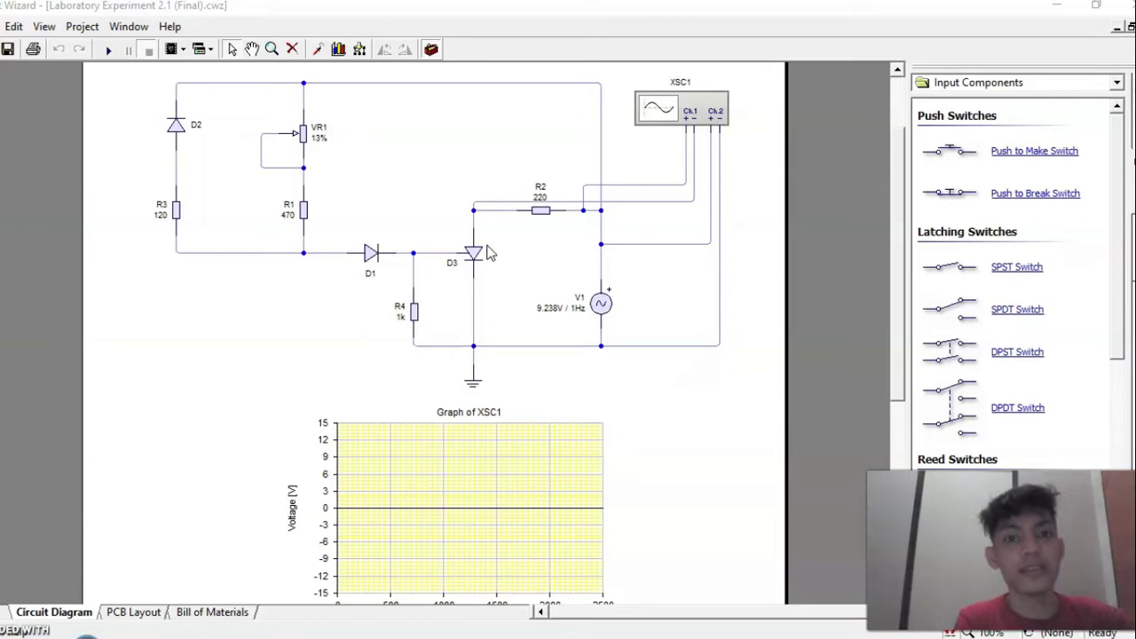
left_click_drag(949, 197, 532, 404)
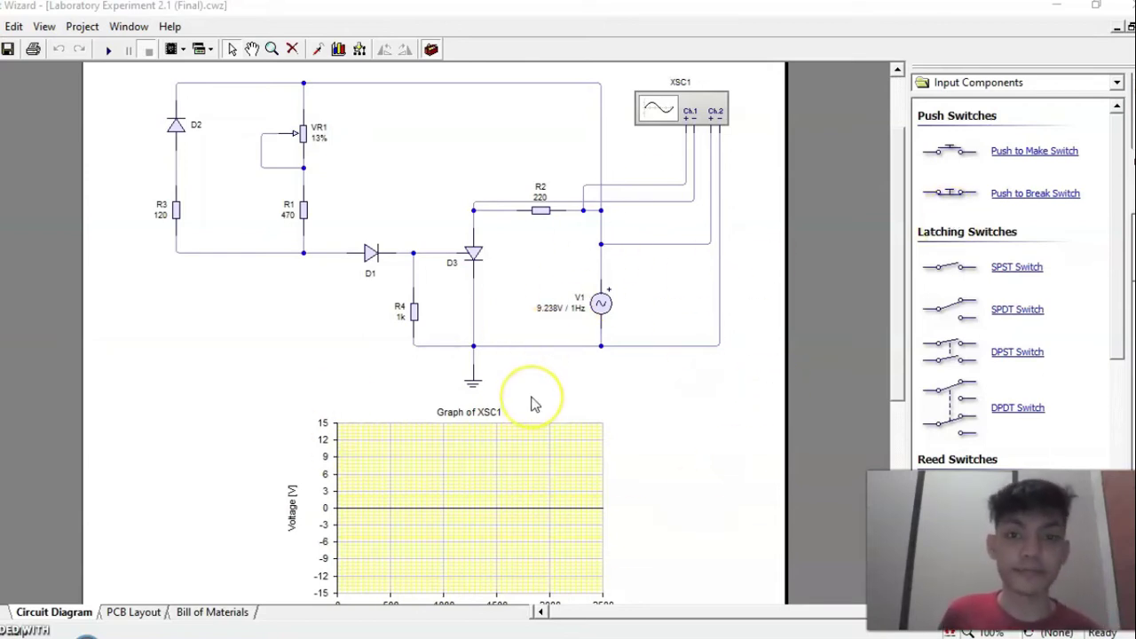
Run the circuit simulation and set potentiometer VR1 to 8%
key("F5")
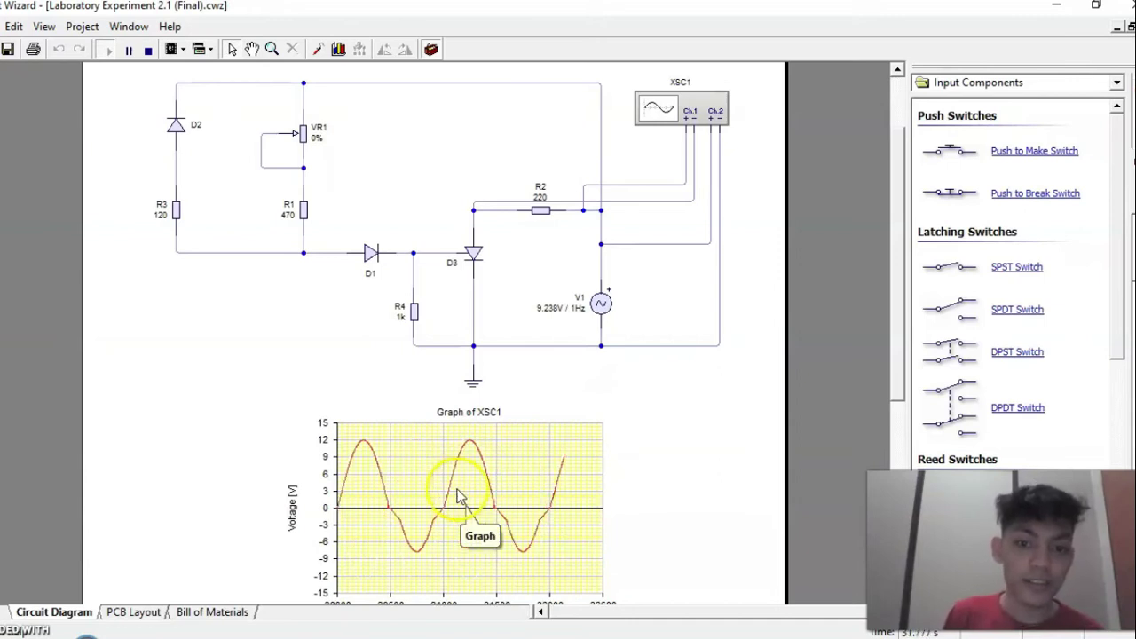
left_click(306, 147)
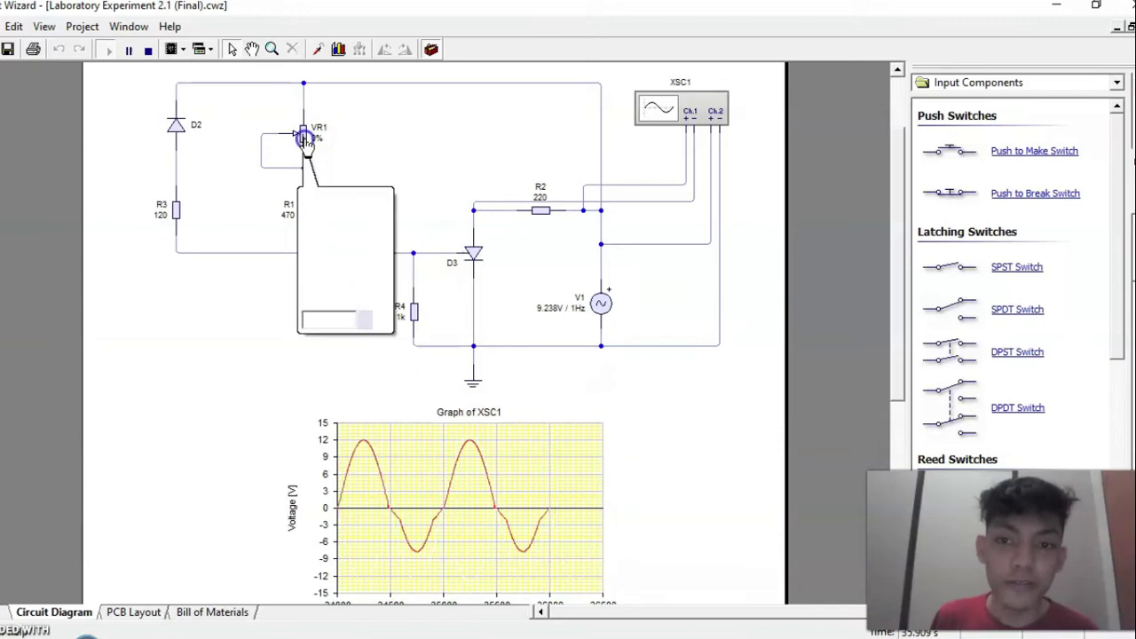
mouse_move(330, 258)
left_mouse_down()
mouse_move(320, 293)
mouse_move(330, 276)
left_mouse_up()
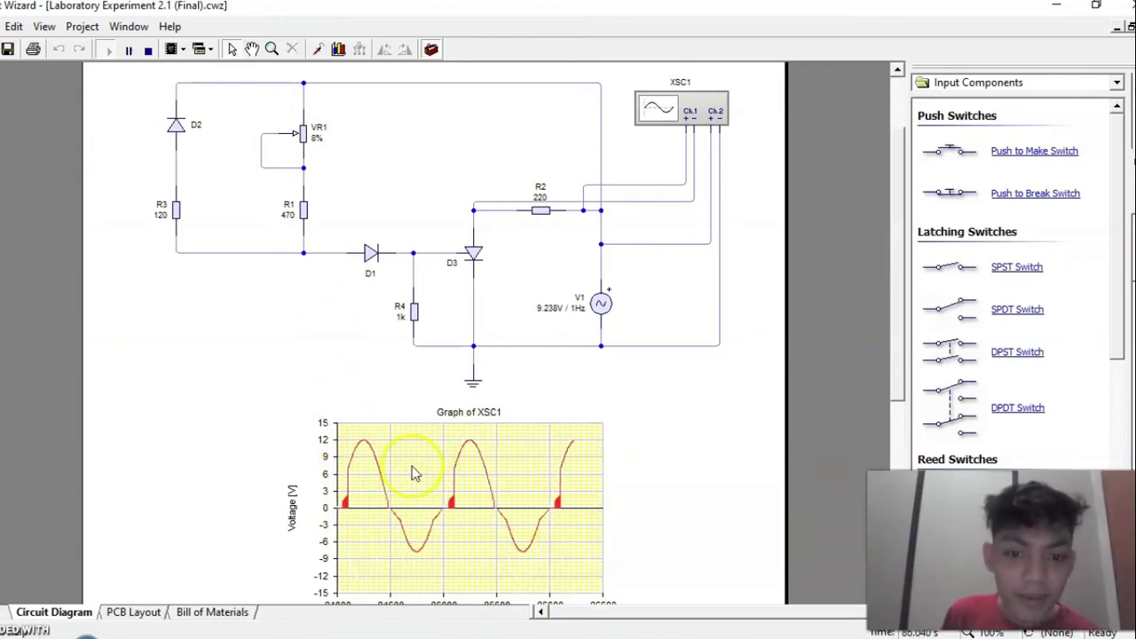
Vary potentiometer VR1 through 21.33% and 26.33%, ending at 24.33%, while the simulation runs
left_click(309, 142)
left_click_drag(325, 279, 323, 264)
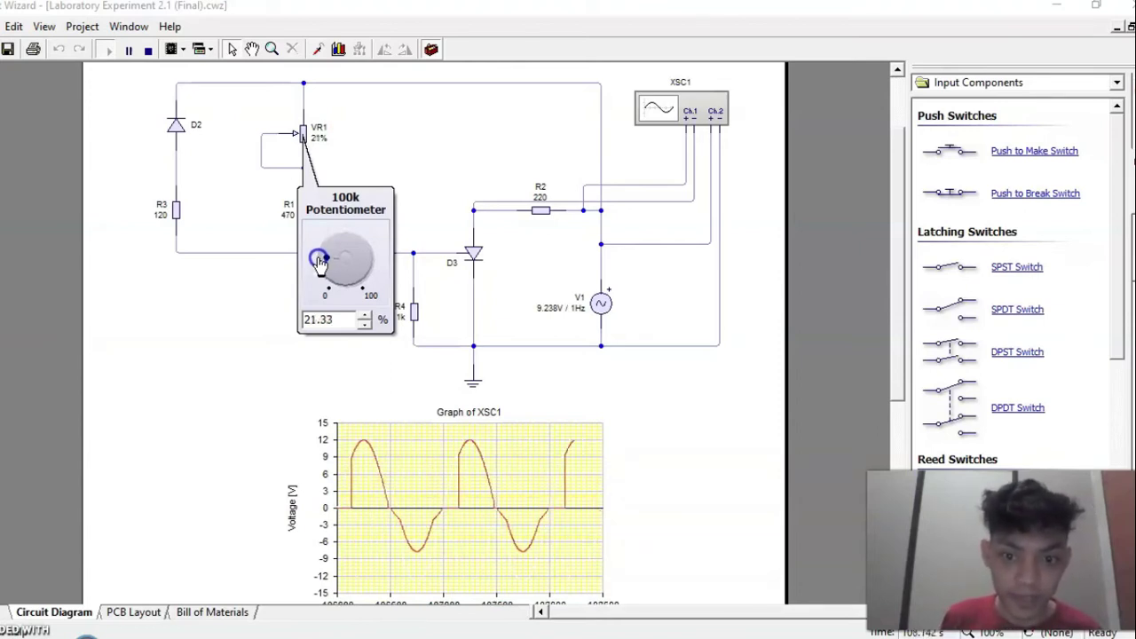
left_click_drag(316, 259, 303, 249)
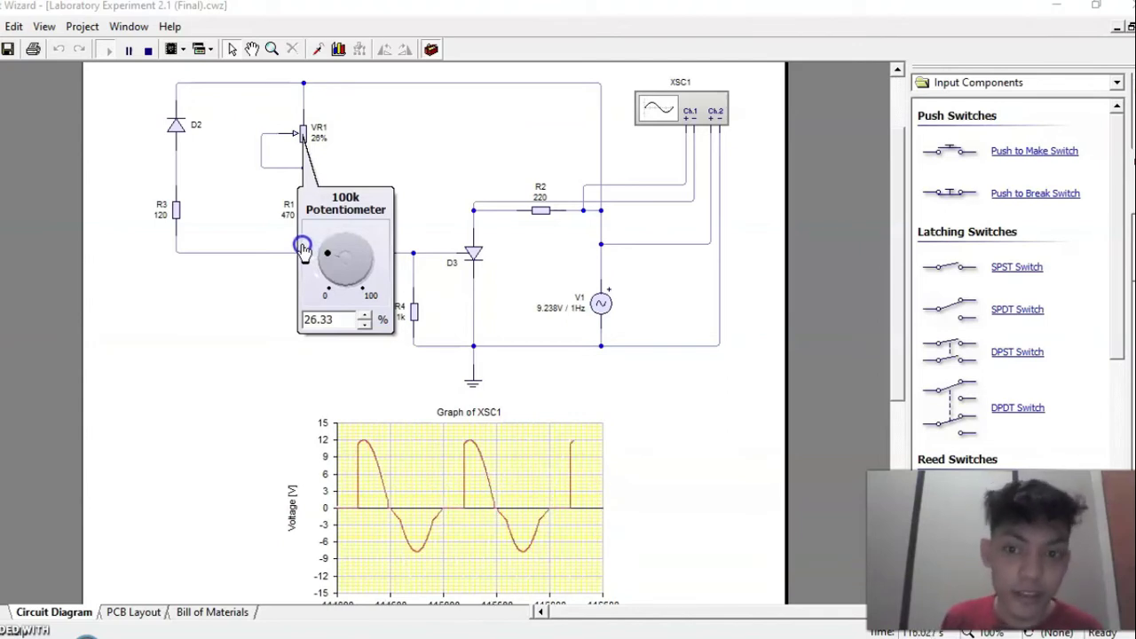
mouse_move(303, 248)
left_mouse_down()
mouse_move(303, 236)
mouse_move(308, 255)
left_mouse_up()
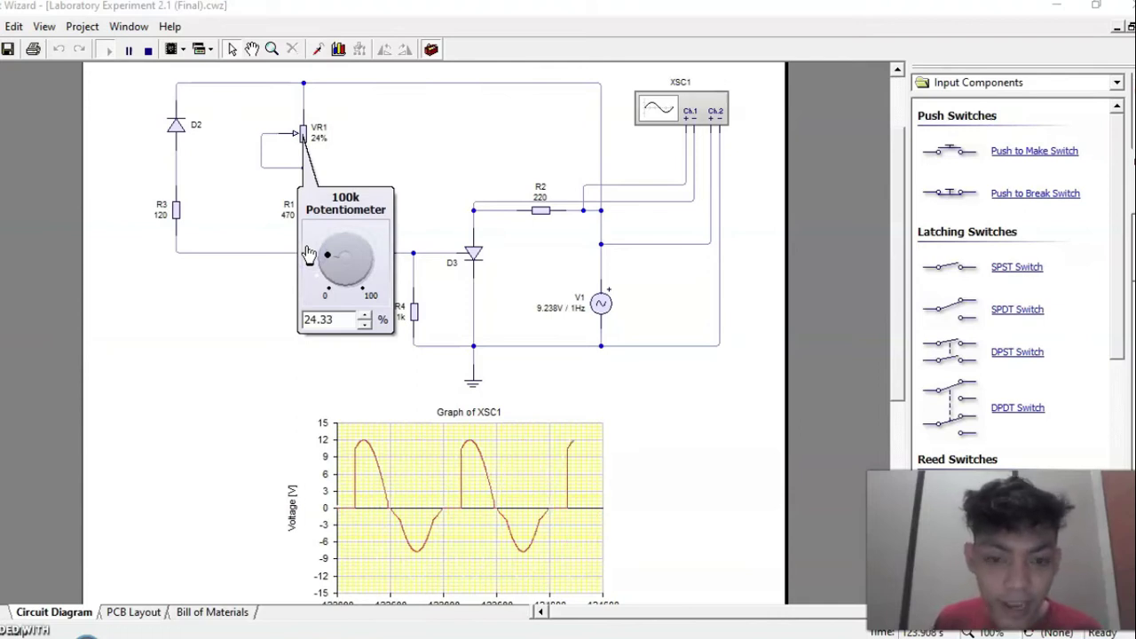
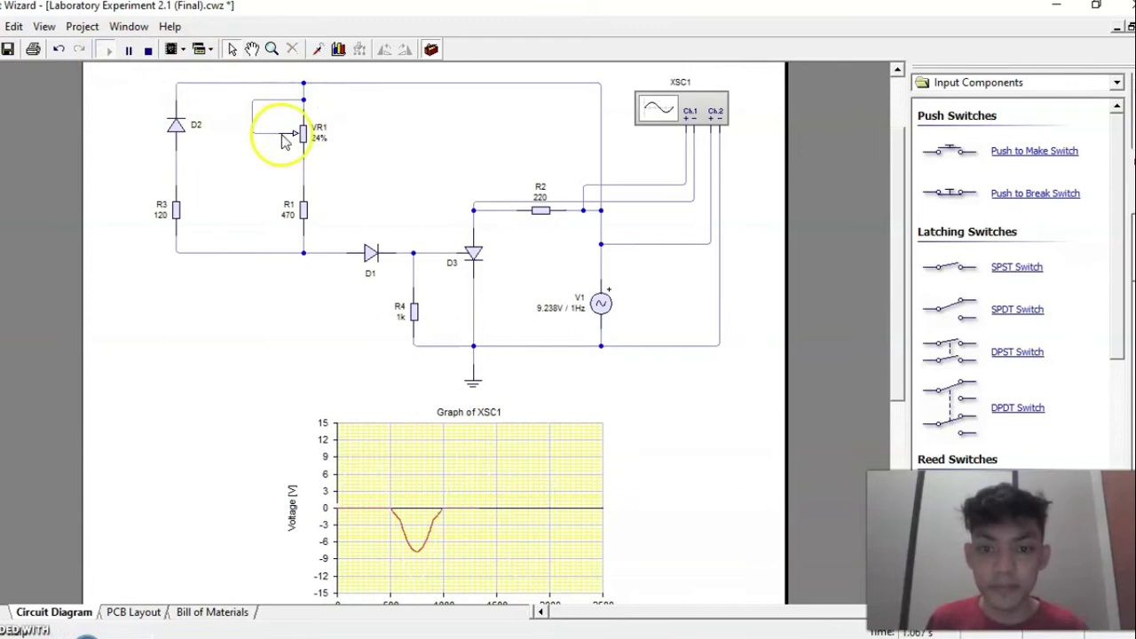
Turn potentiometer VR1 up to 100% in the running simulation
double_click(307, 144)
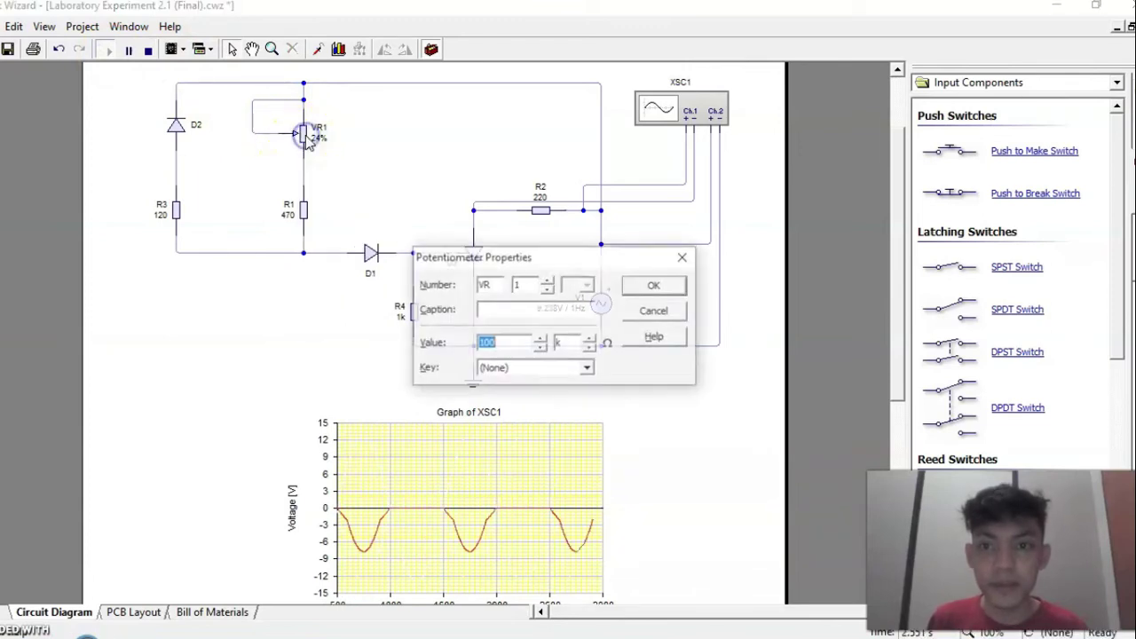
left_click(683, 257)
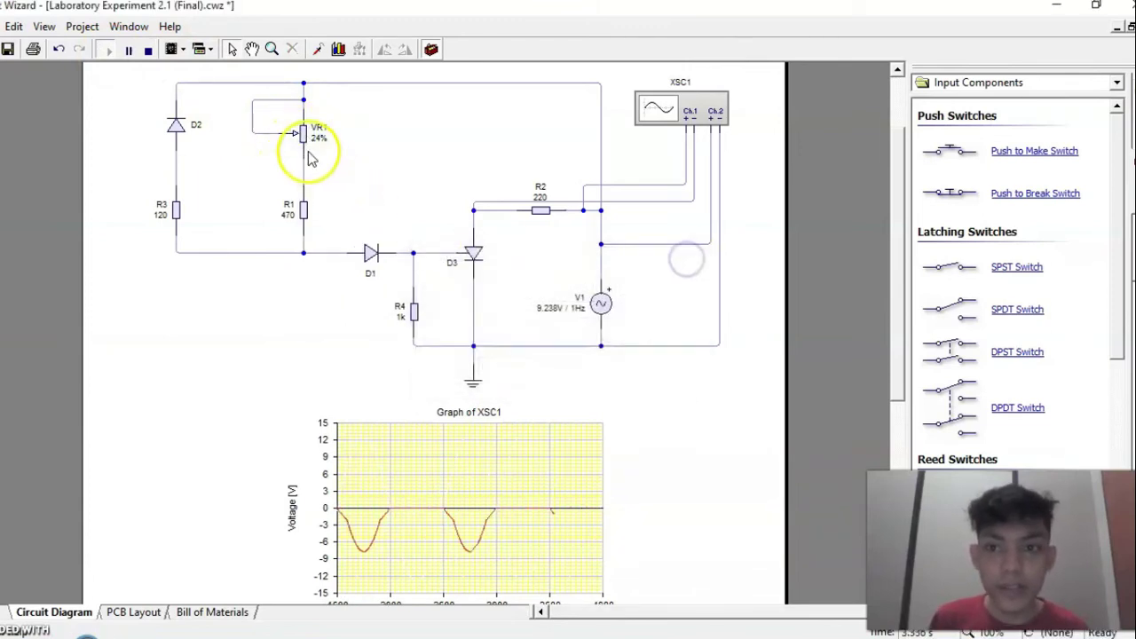
left_click(303, 138)
left_click_drag(327, 258, 377, 313)
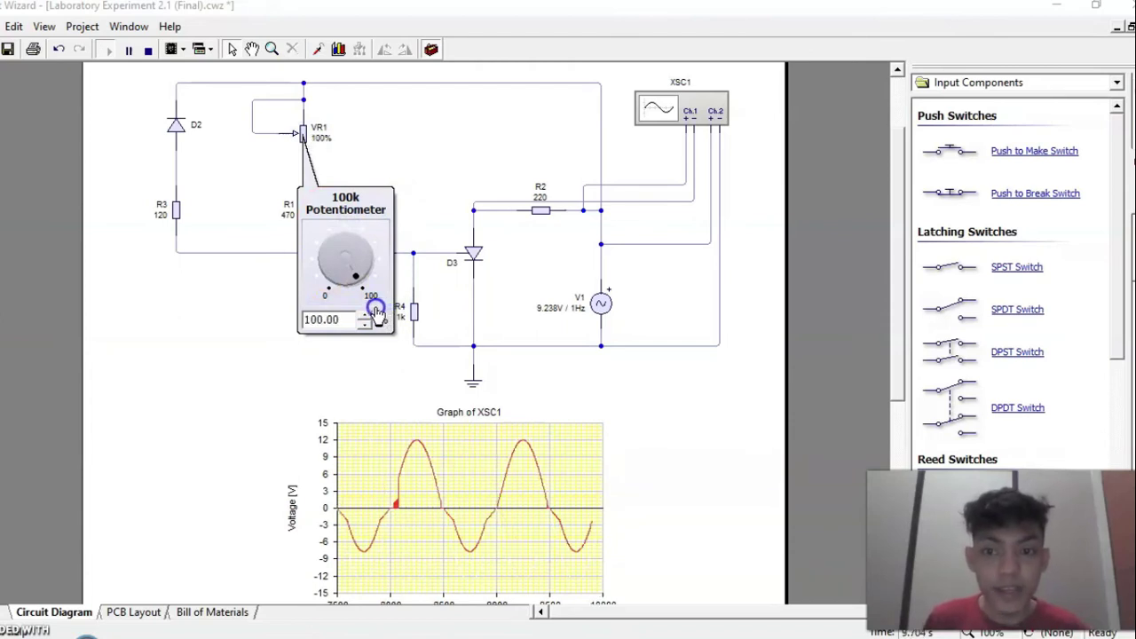
left_click(376, 352)
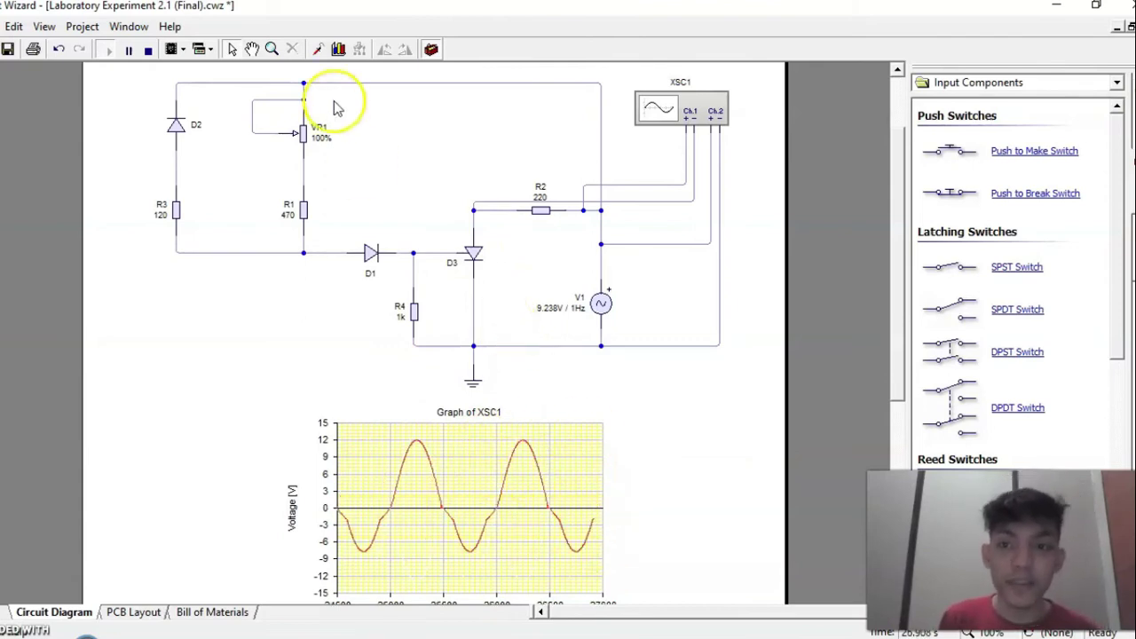
Lower potentiometer VR1 to 88.67% and further to 81%
left_click(304, 146)
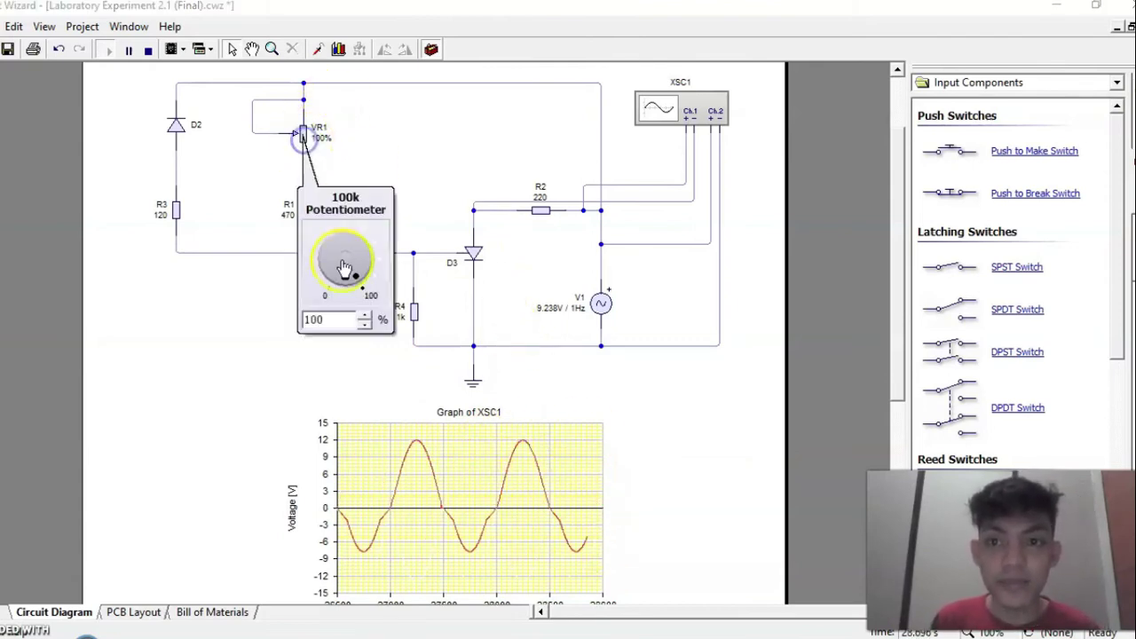
left_click_drag(360, 284, 379, 282)
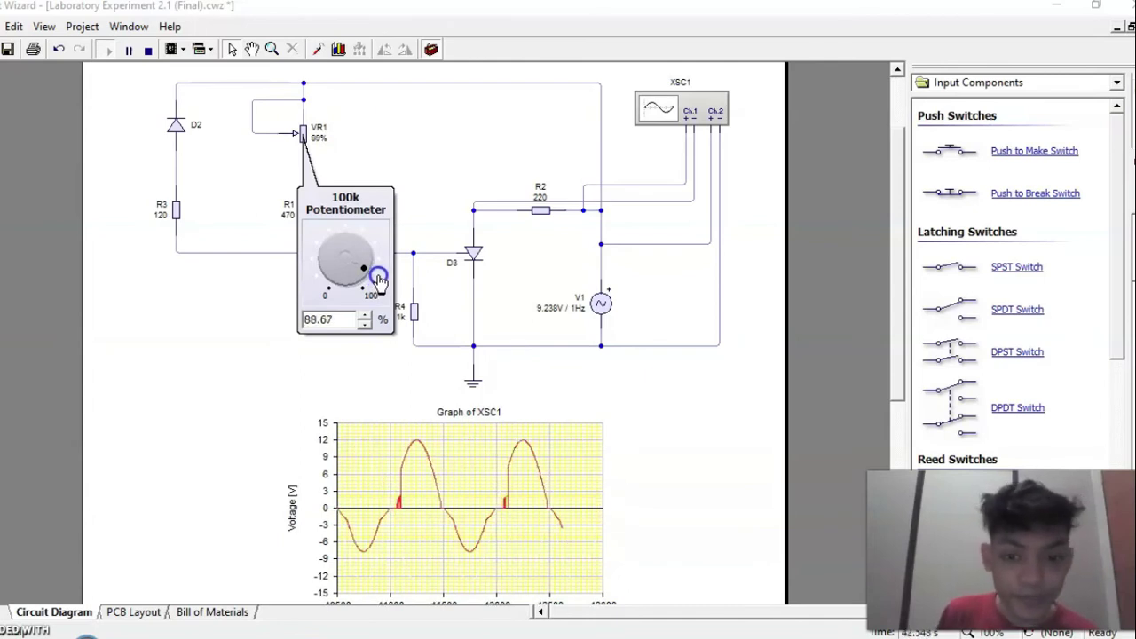
left_click_drag(380, 278, 384, 268)
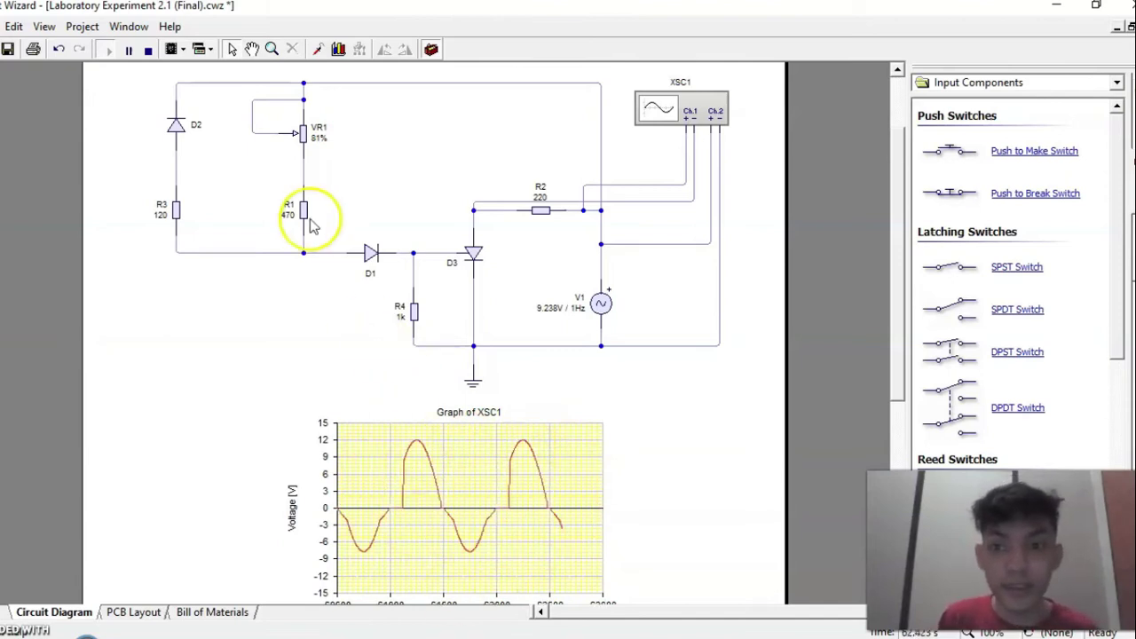
Set potentiometer VR1 to 79%
double_click(304, 135)
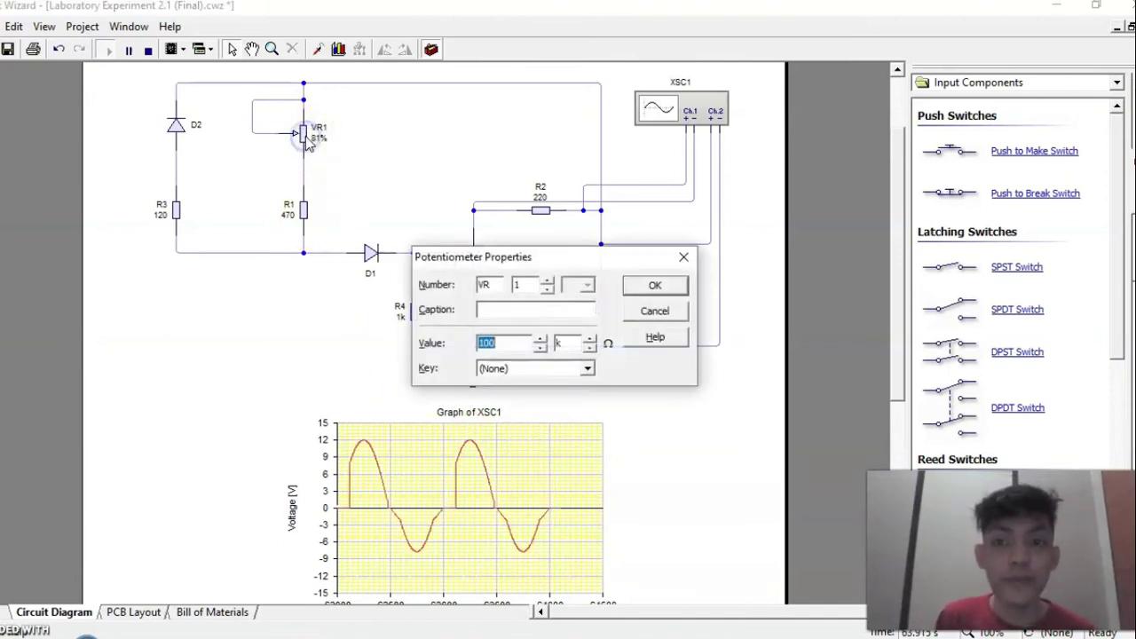
left_click(685, 260)
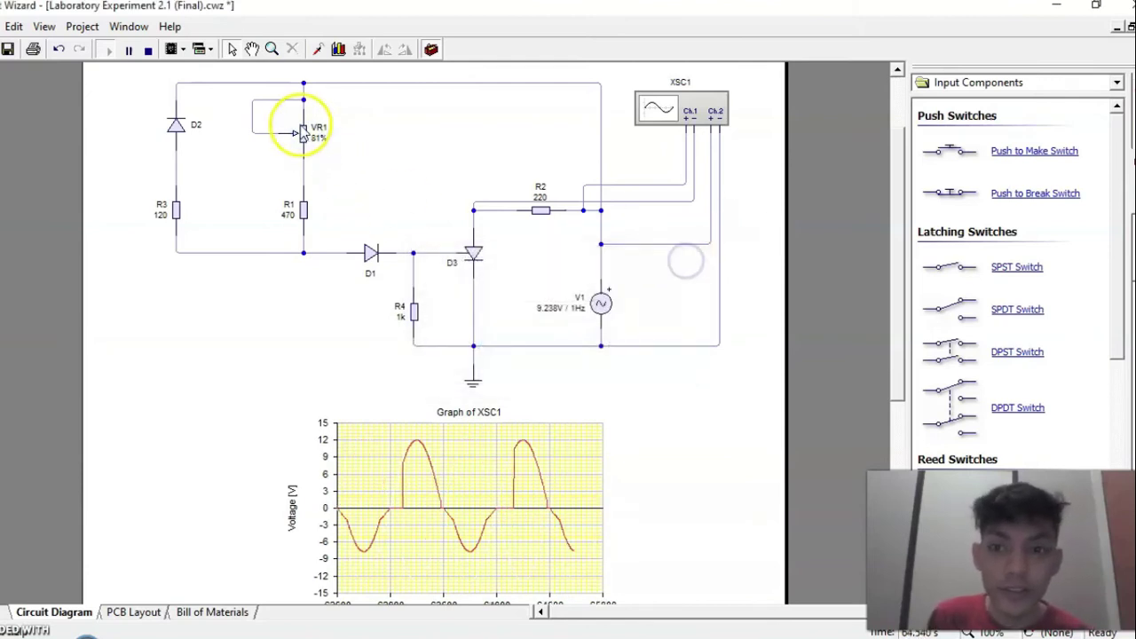
mouse_move(304, 135)
left_click_drag(349, 274, 365, 256)
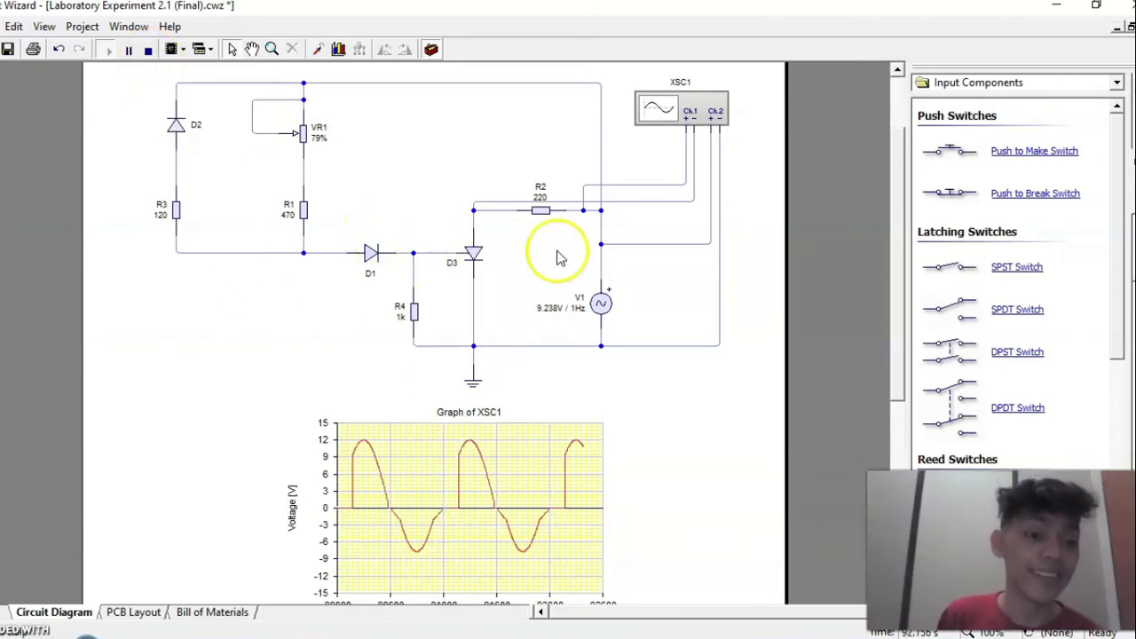
left_click(293, 137)
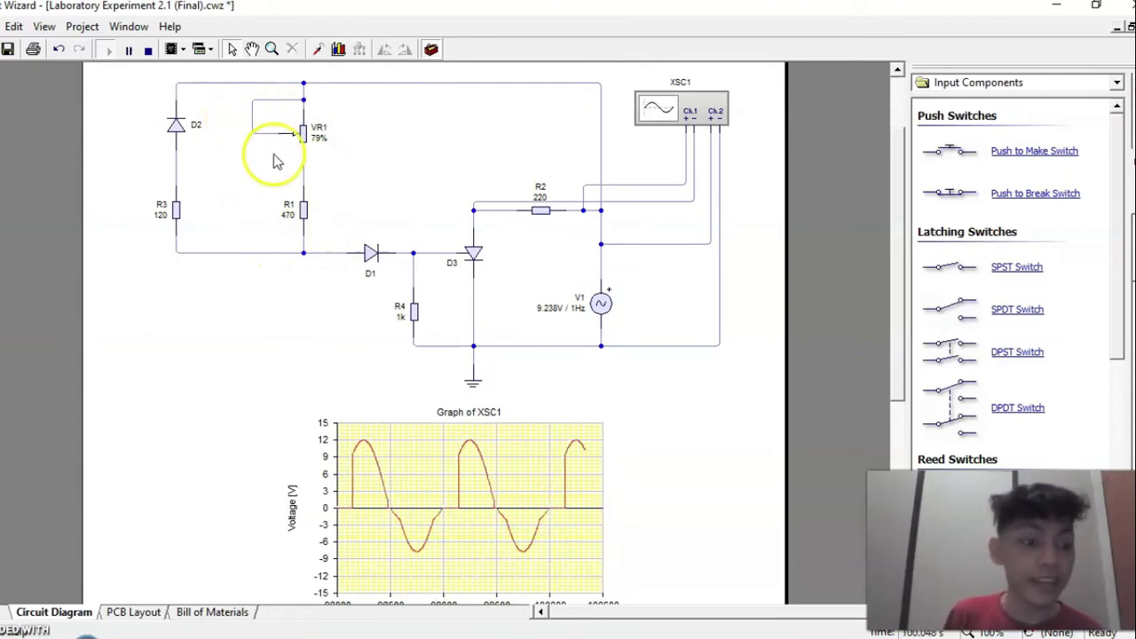
mouse_move(408, 259)
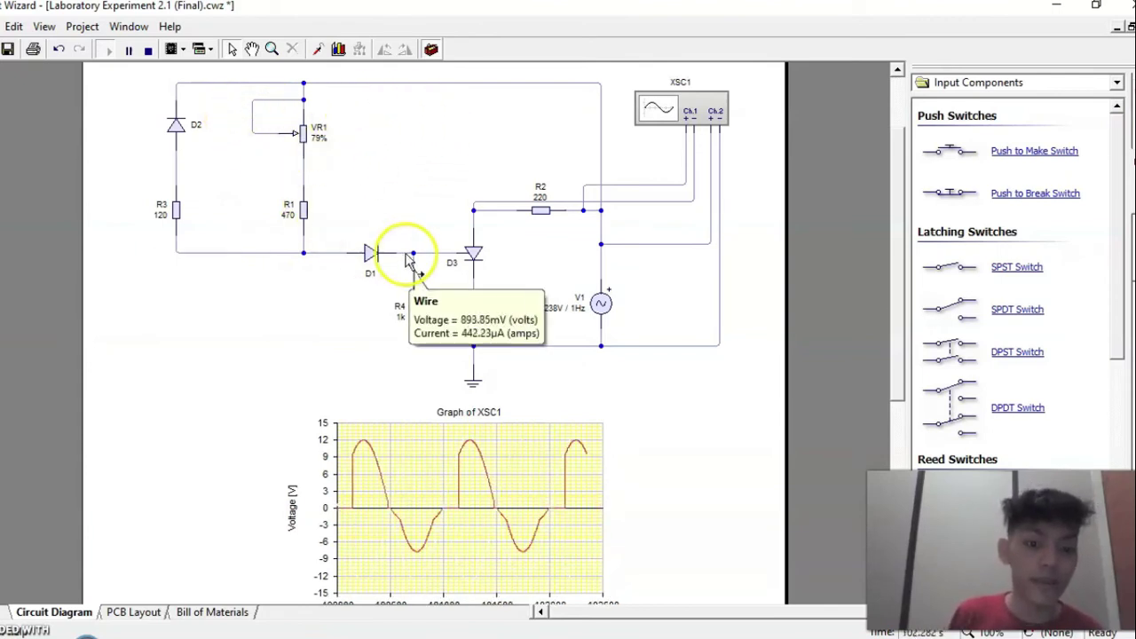
left_click(360, 146)
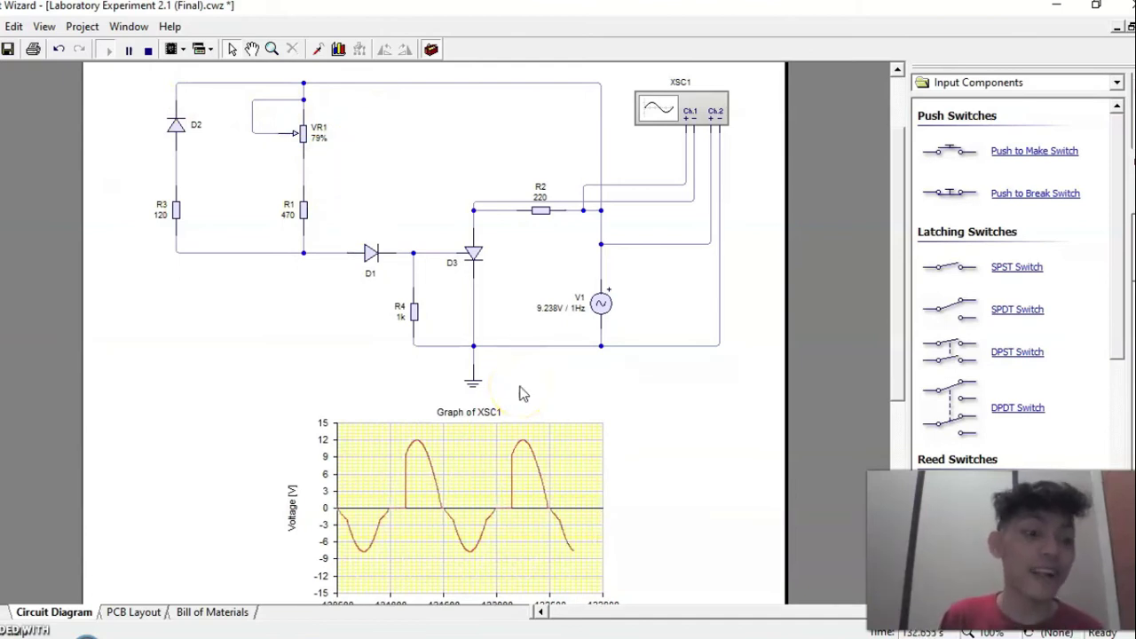
left_click(597, 383)
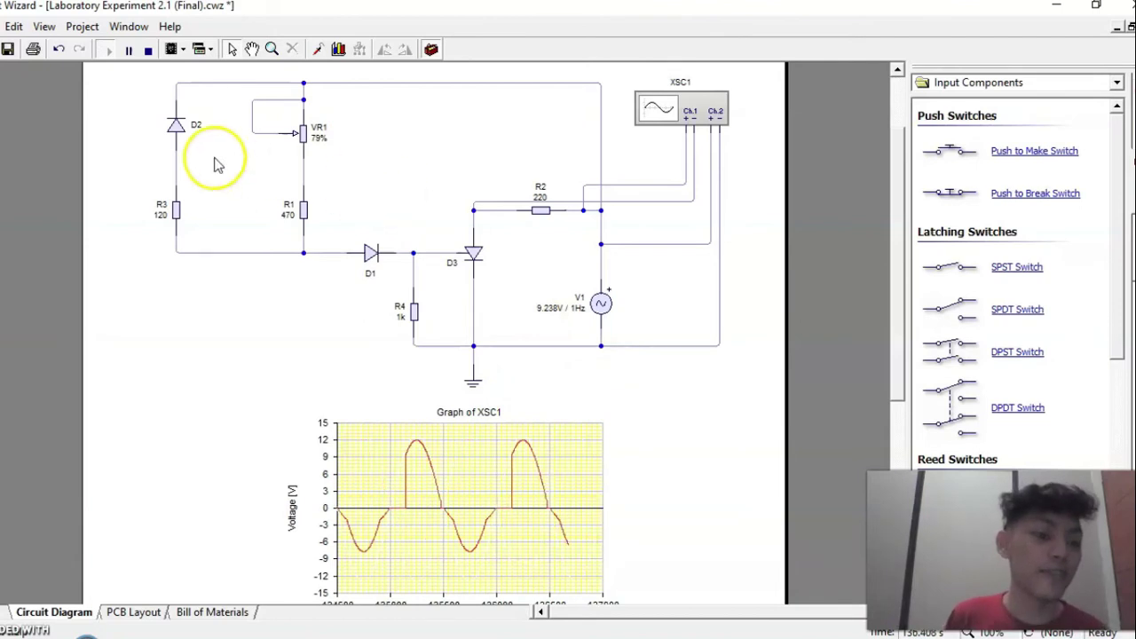
left_click(323, 321)
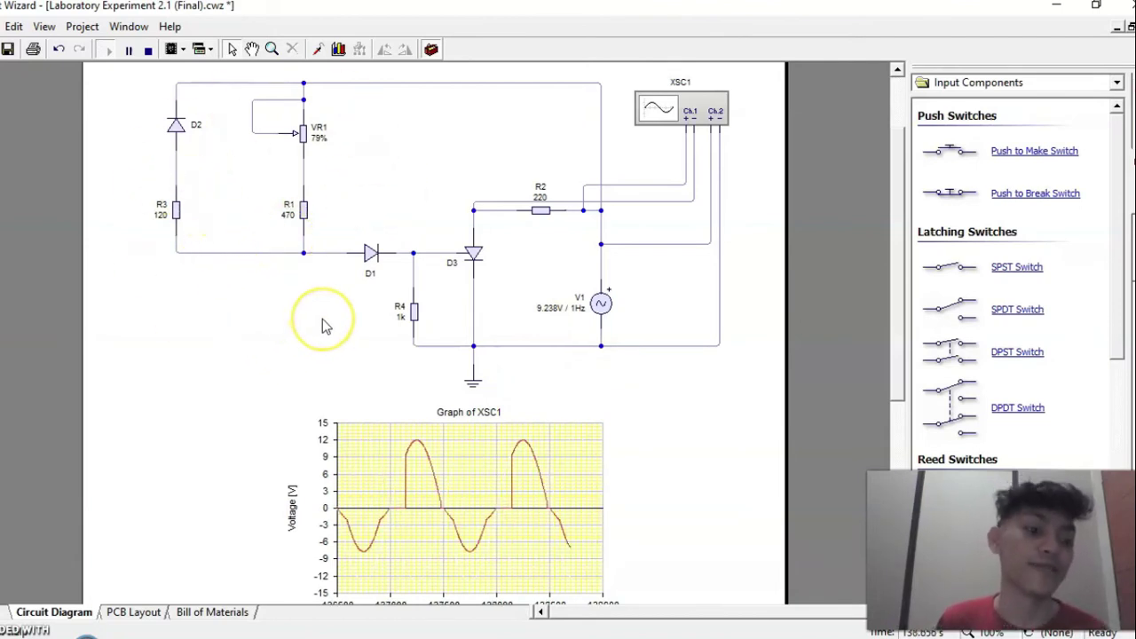
left_click(334, 270)
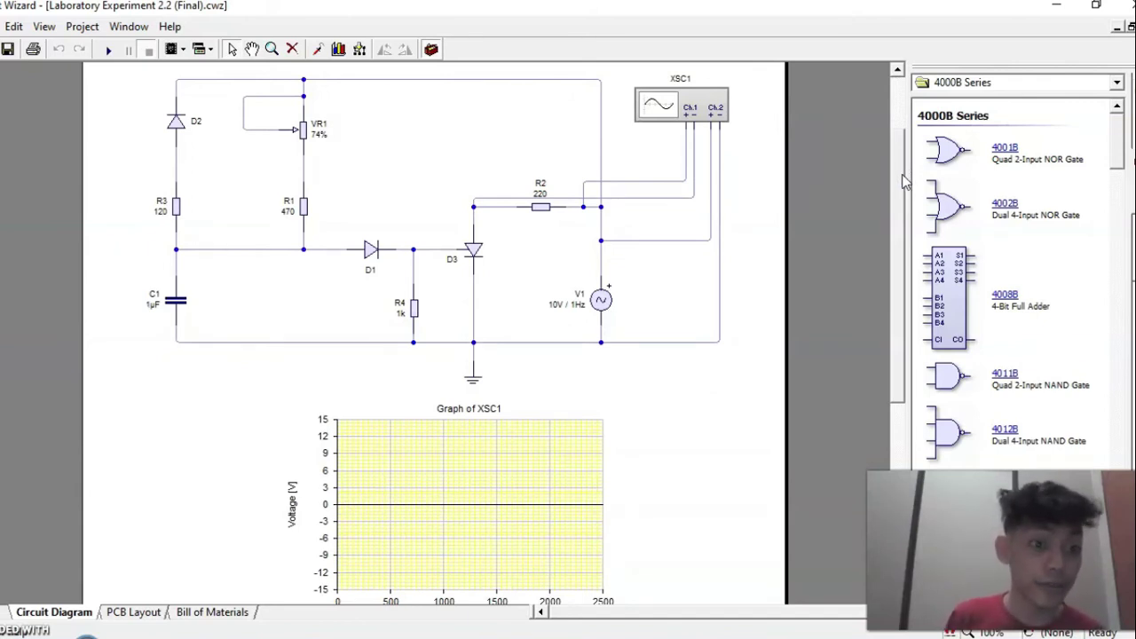
In the Experiment 2.2 circuit, delete the wire from VR1's wiper to its upper terminal and connect the wiper to the node between VR1 and R1
scroll(901, 177, "down", 1)
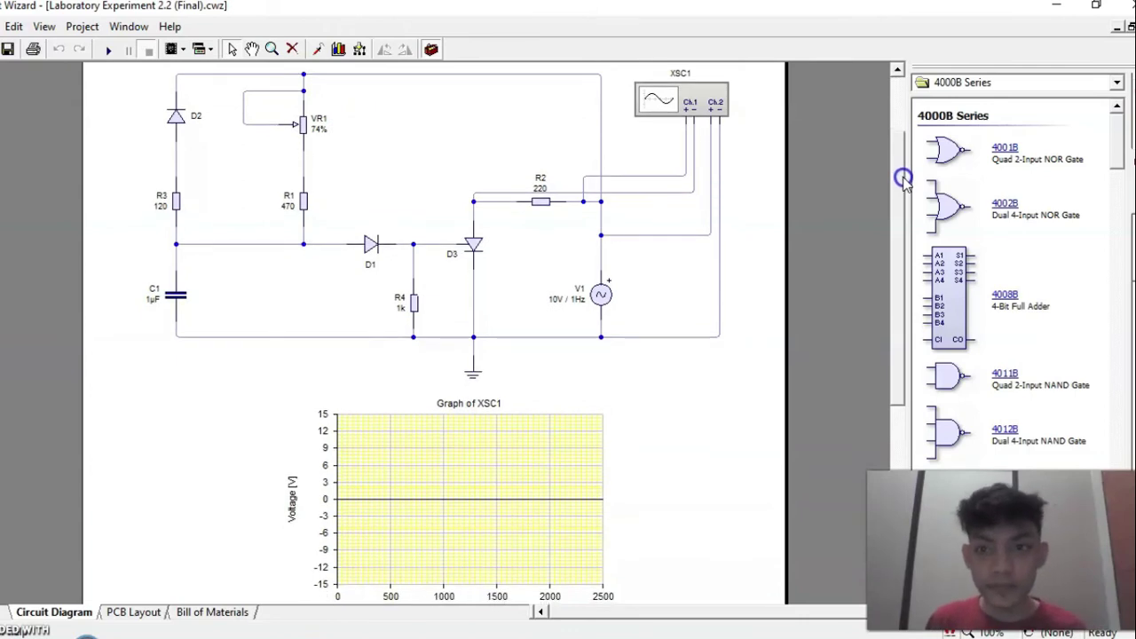
left_click(243, 108)
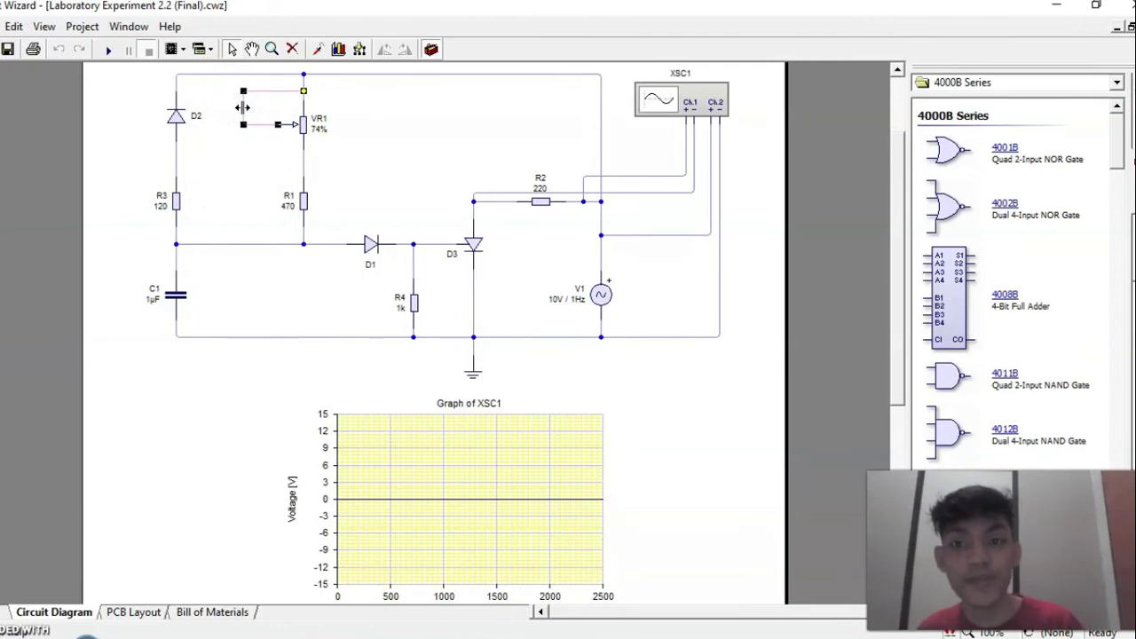
left_click(277, 130)
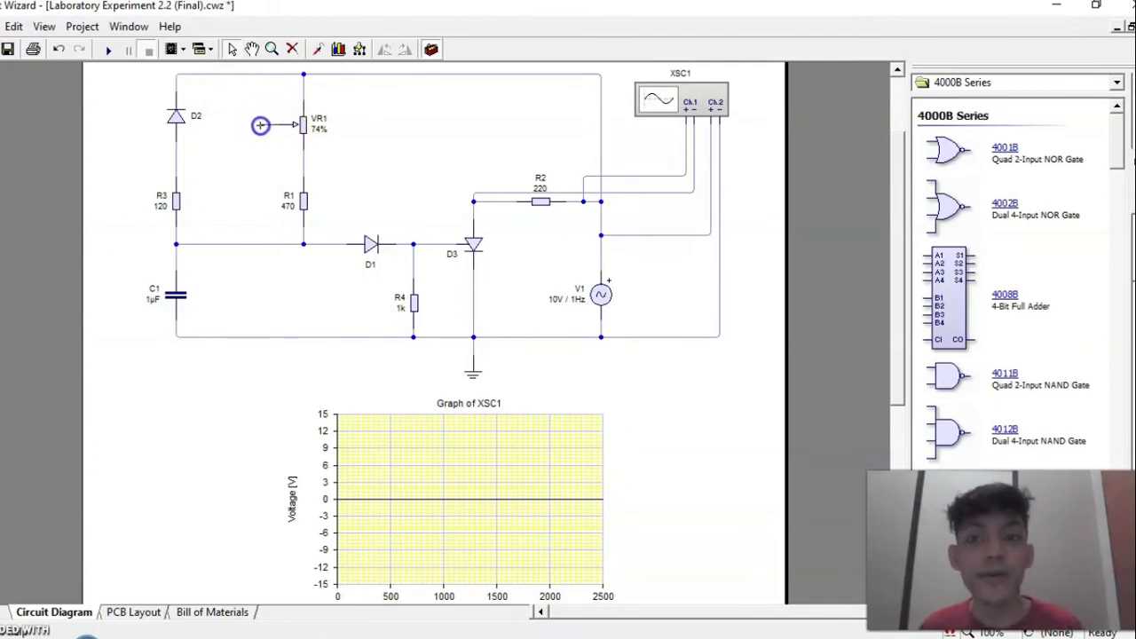
left_click(304, 166)
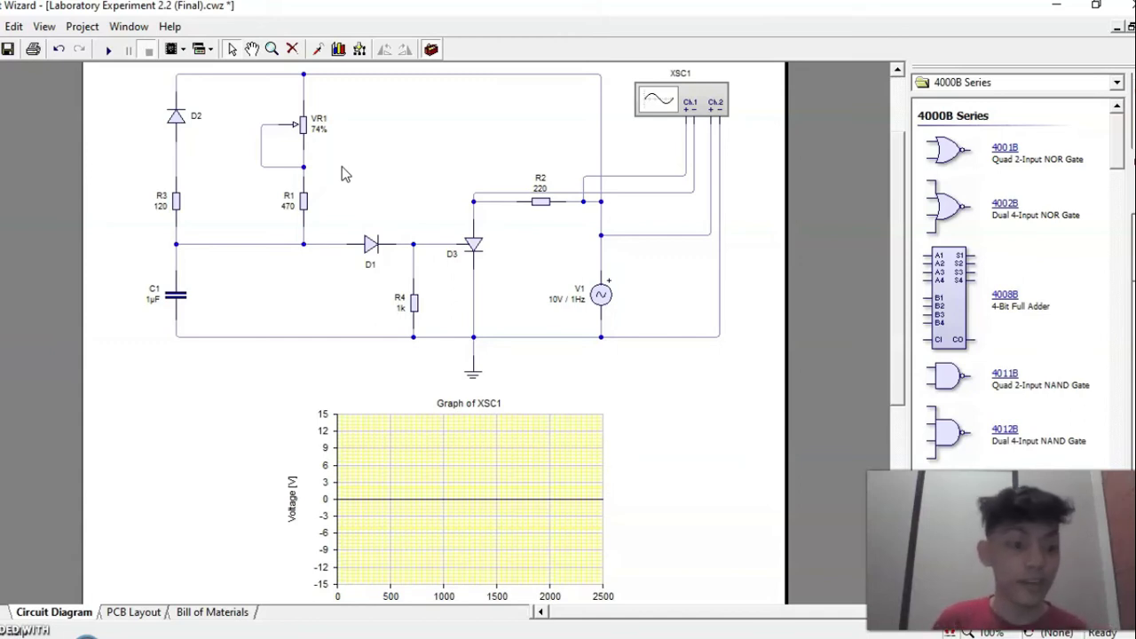
left_click_drag(342, 167, 341, 138)
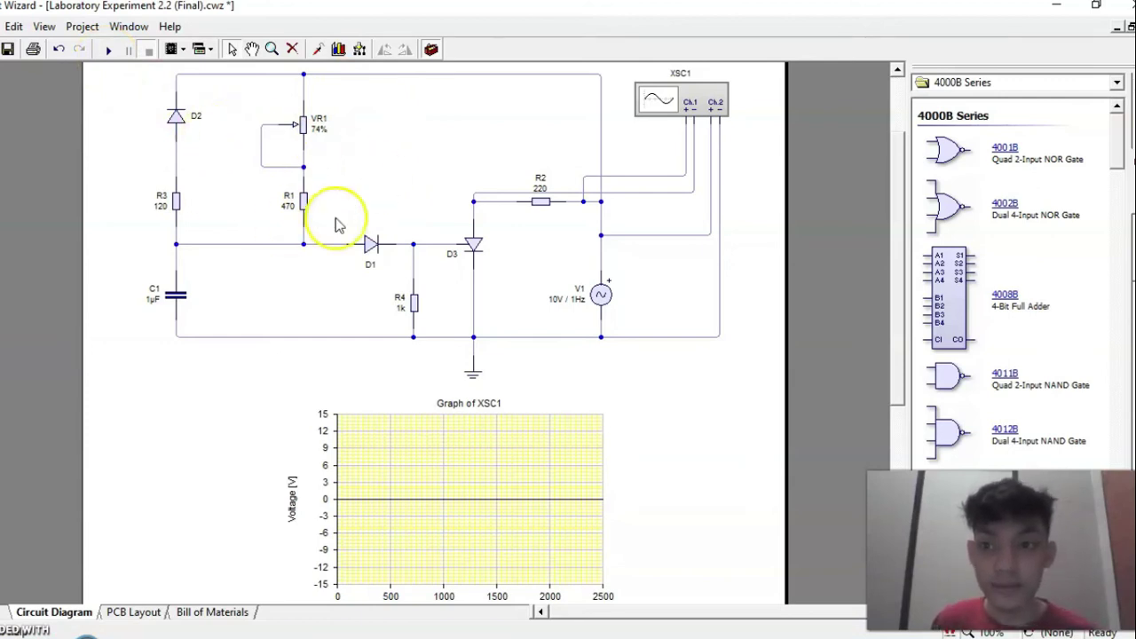
double_click(308, 135)
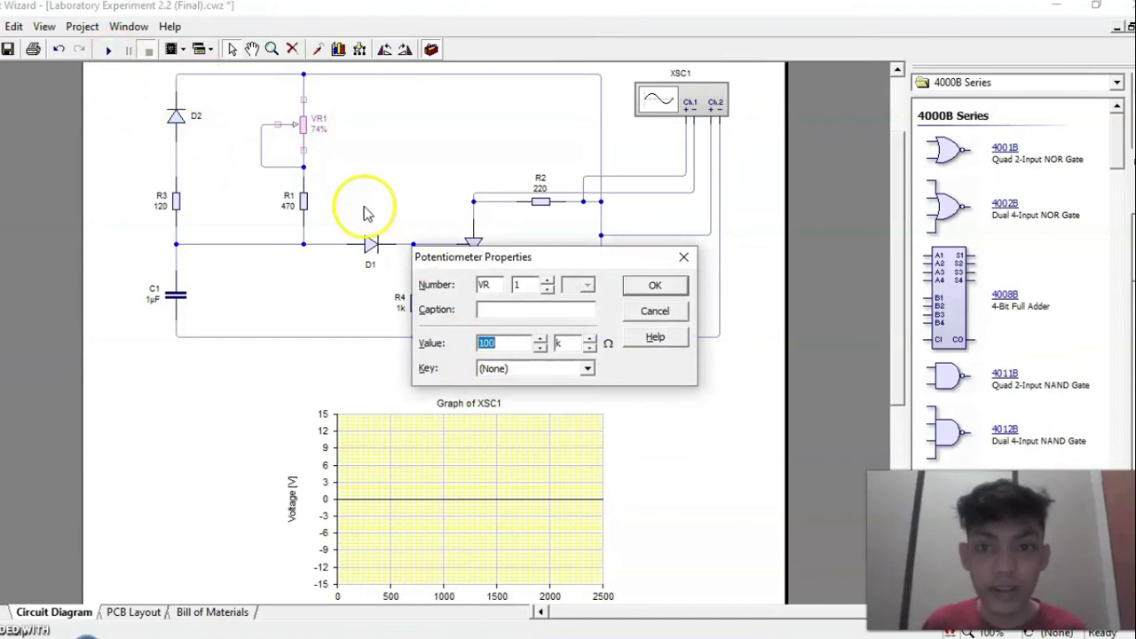
left_click(683, 256)
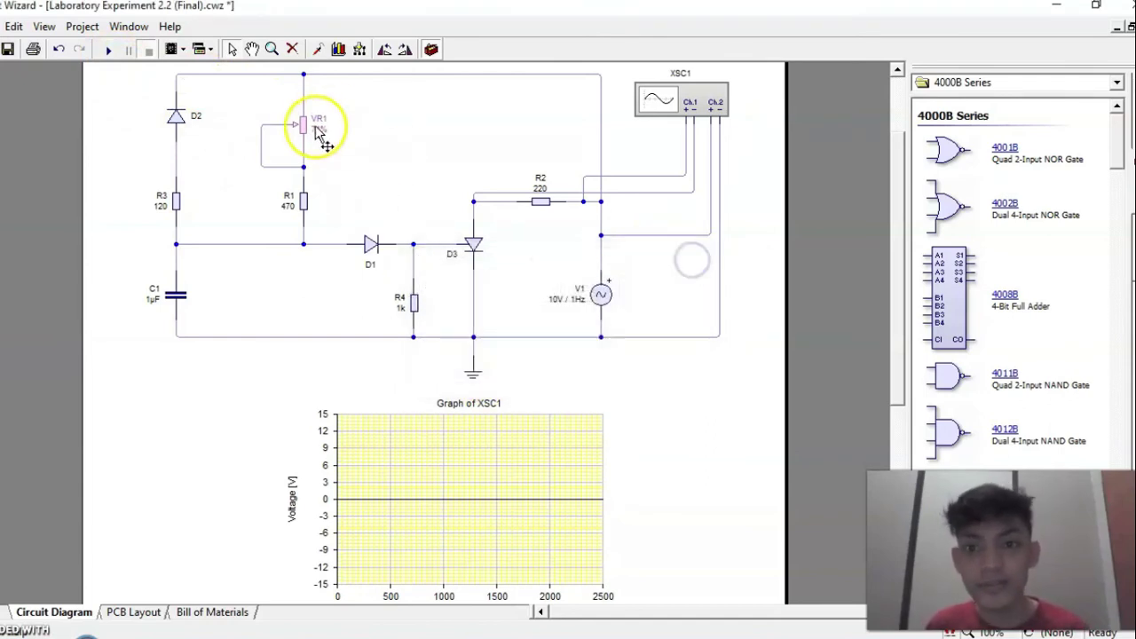
double_click(313, 130)
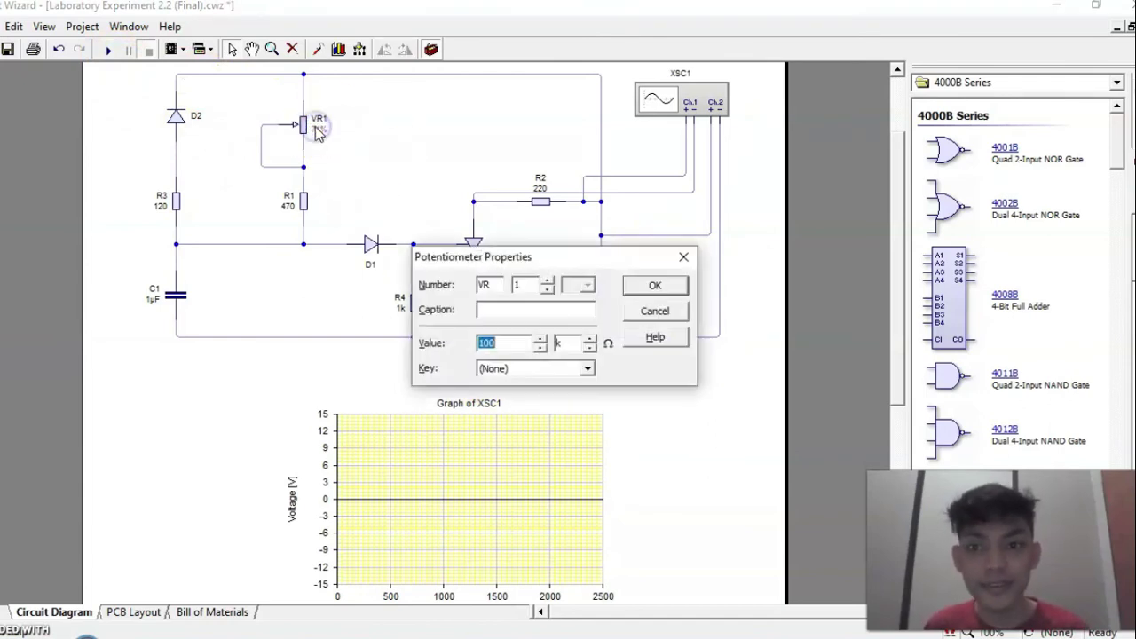
left_click(680, 254)
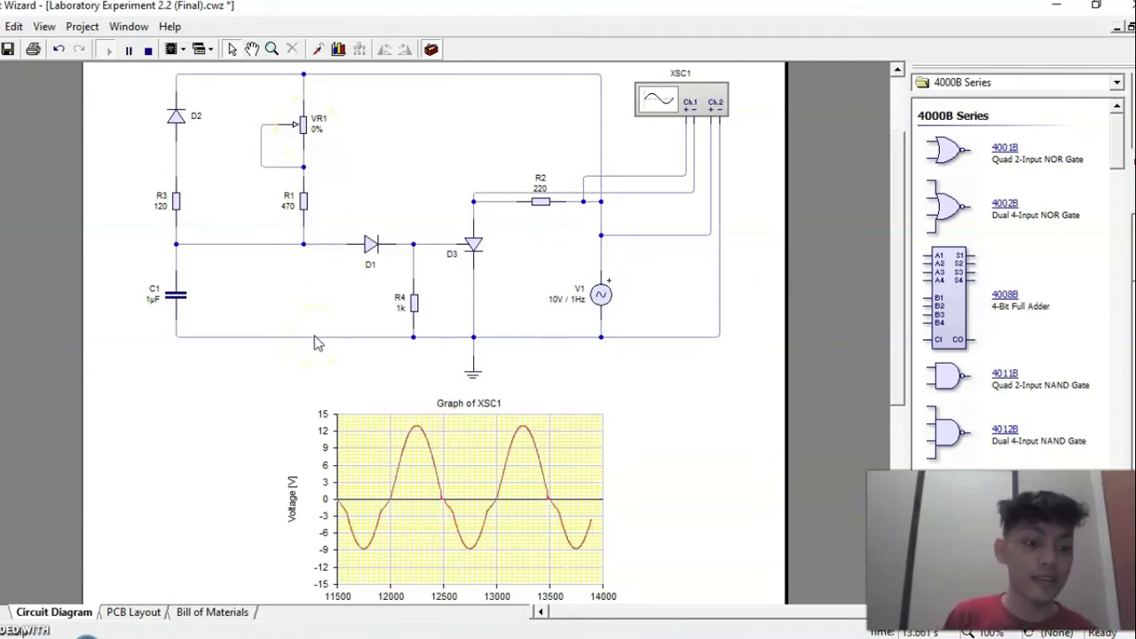
left_click(500, 507)
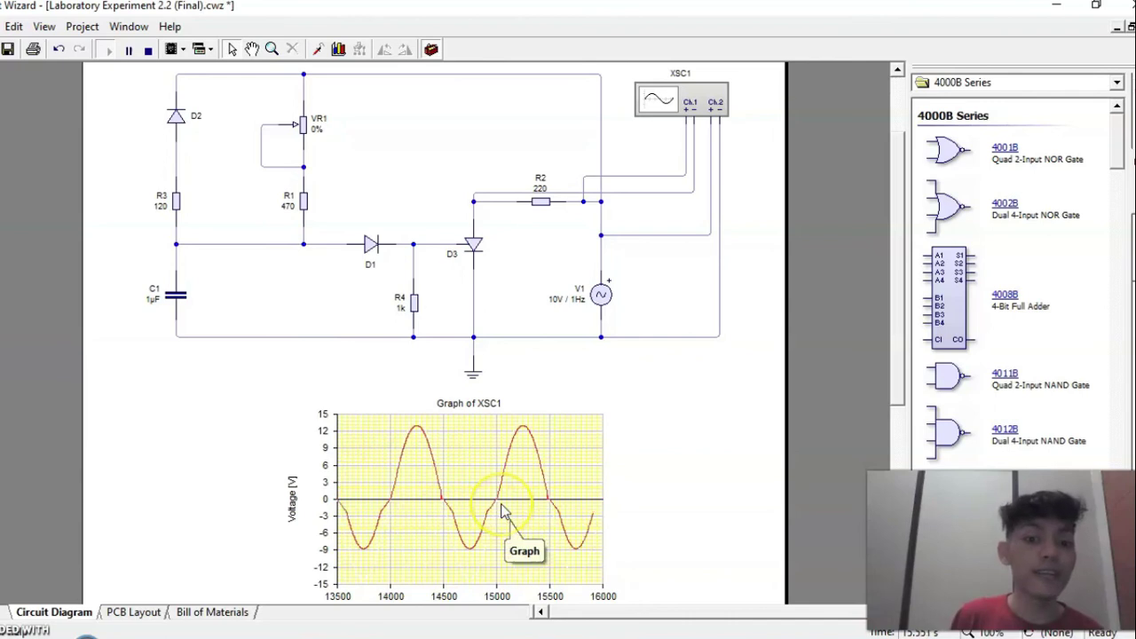
left_click(561, 436)
left_click(585, 553)
left_click(555, 436)
left_click(551, 432)
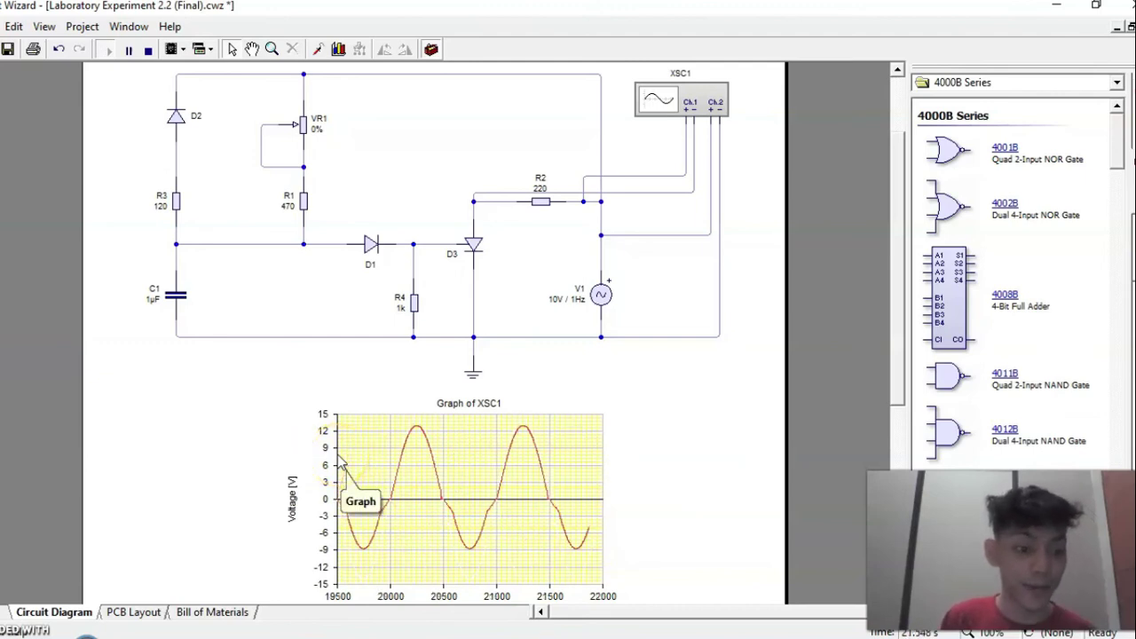
Raise potentiometer VR1 to 21.67% and further to 25.67% in the running simulation
left_click(303, 125)
left_click_drag(337, 275, 319, 264)
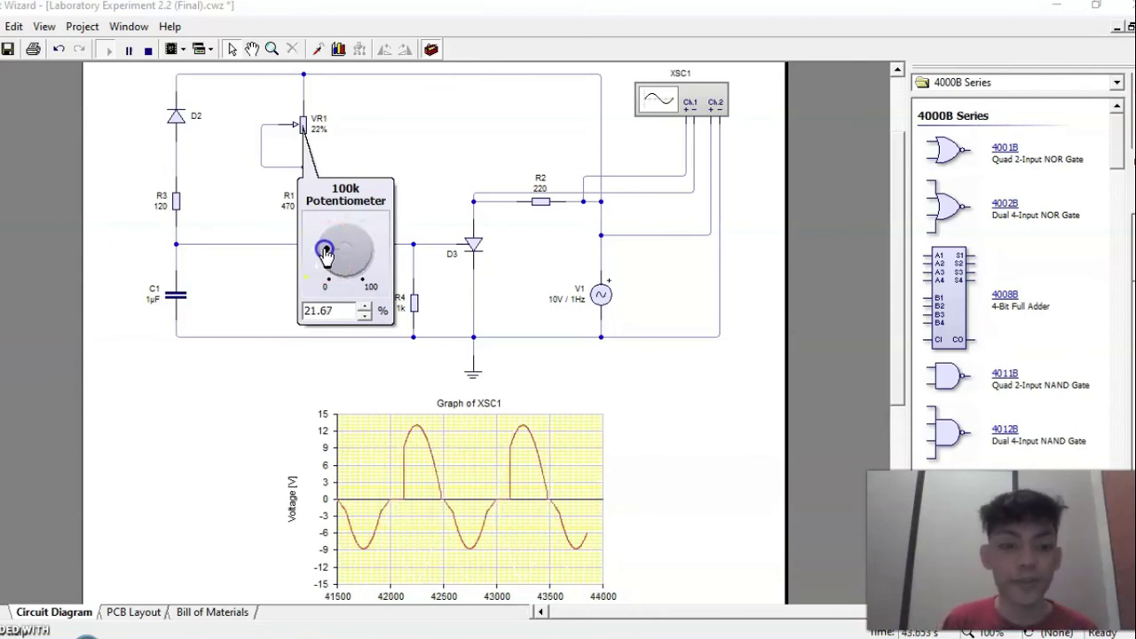
left_click_drag(325, 253, 322, 247)
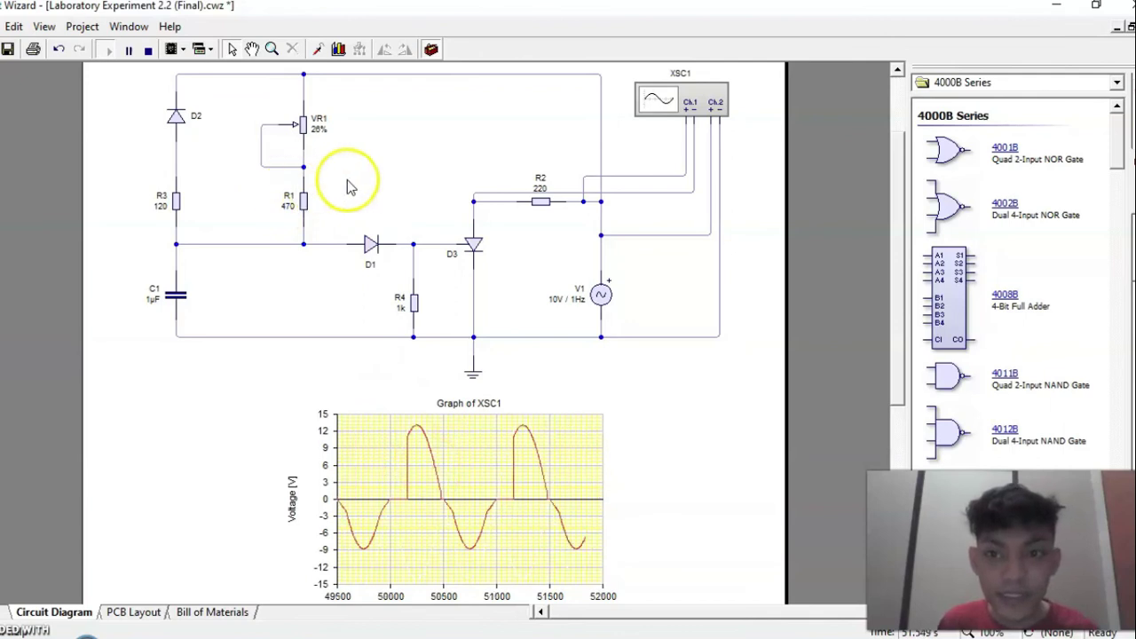
Set potentiometer VR1 to 28% while the simulation runs
double_click(306, 129)
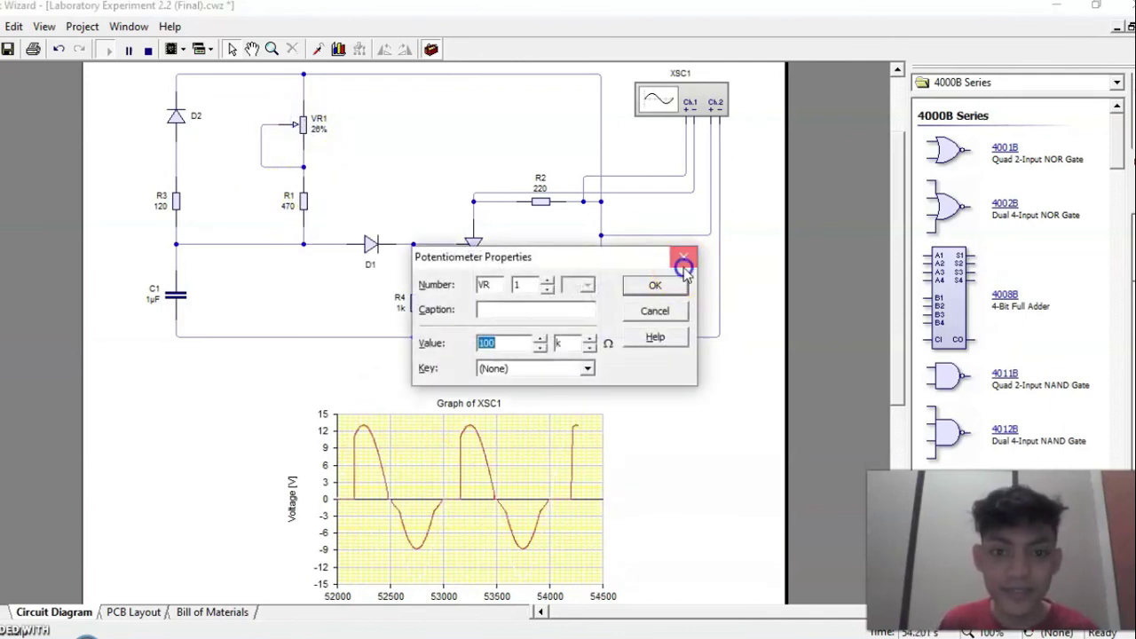
left_click(684, 257)
left_click(302, 130)
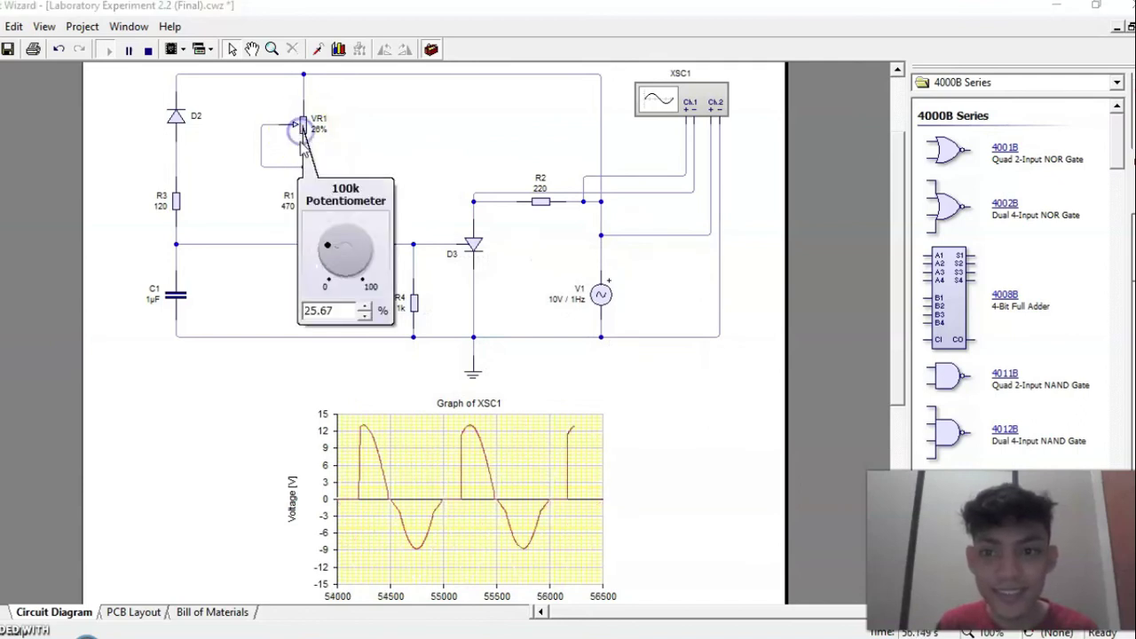
left_click_drag(323, 246, 324, 247)
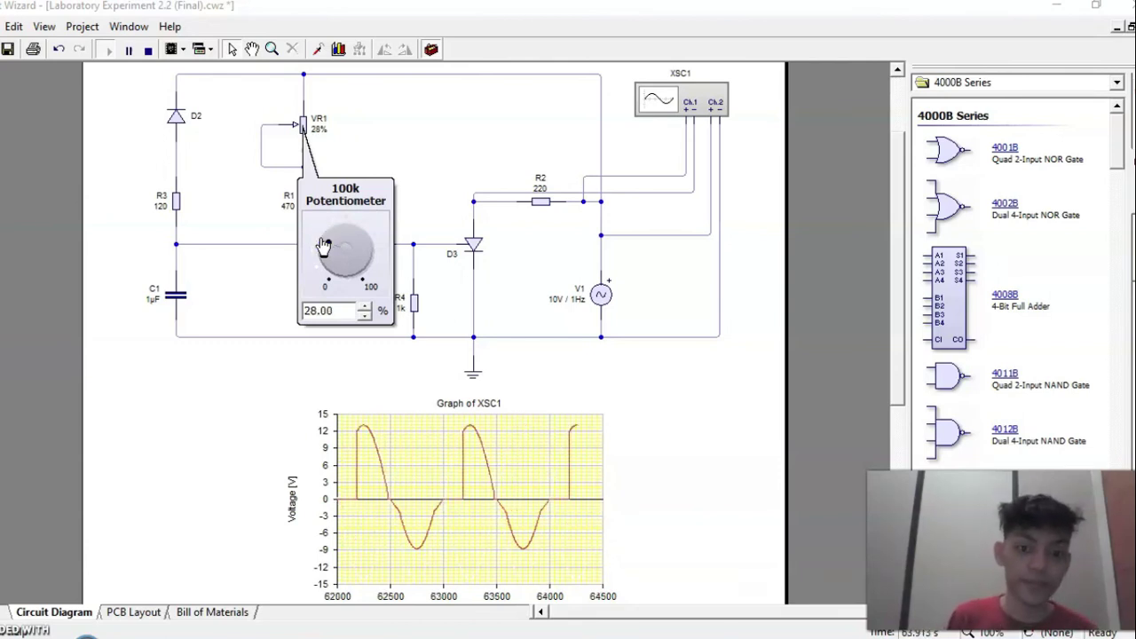
Stop the simulation and rewire VR1's wiper from the node between VR1 and R1 to VR1's upper terminal
left_click(148, 50)
left_click_drag(259, 164, 252, 124)
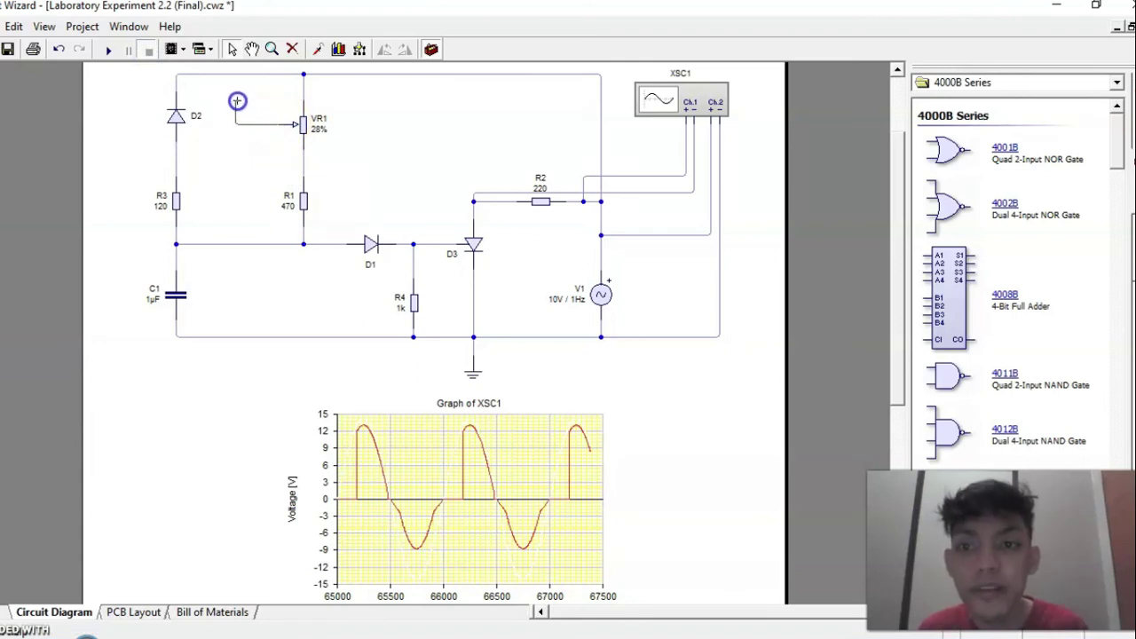
left_click(236, 89)
left_click(300, 86)
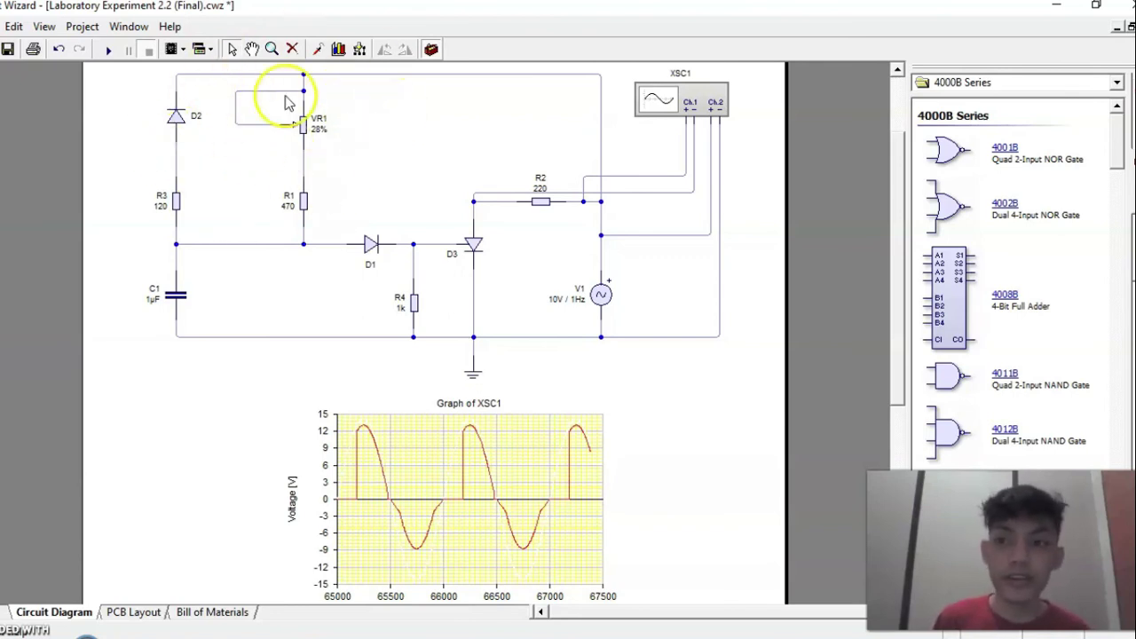
Run the rewired circuit's simulation and turn potentiometer VR1 up to 98.67%
left_click(108, 51)
left_click_drag(330, 245, 370, 288)
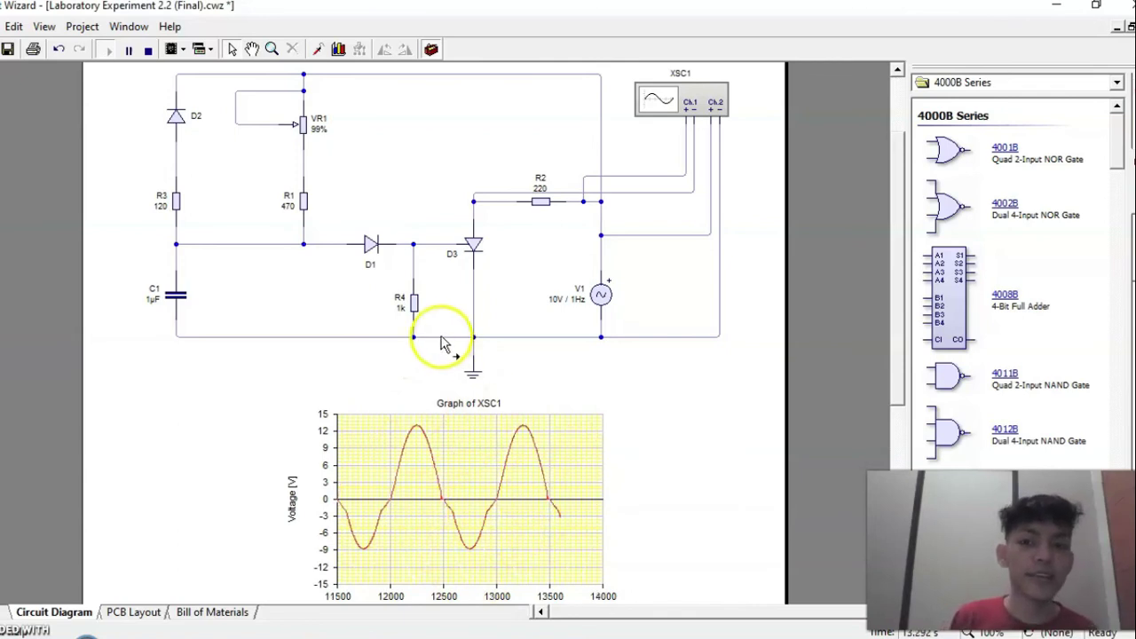
Lower potentiometer VR1 to 77% and further to 72% in the running simulation
mouse_move(307, 133)
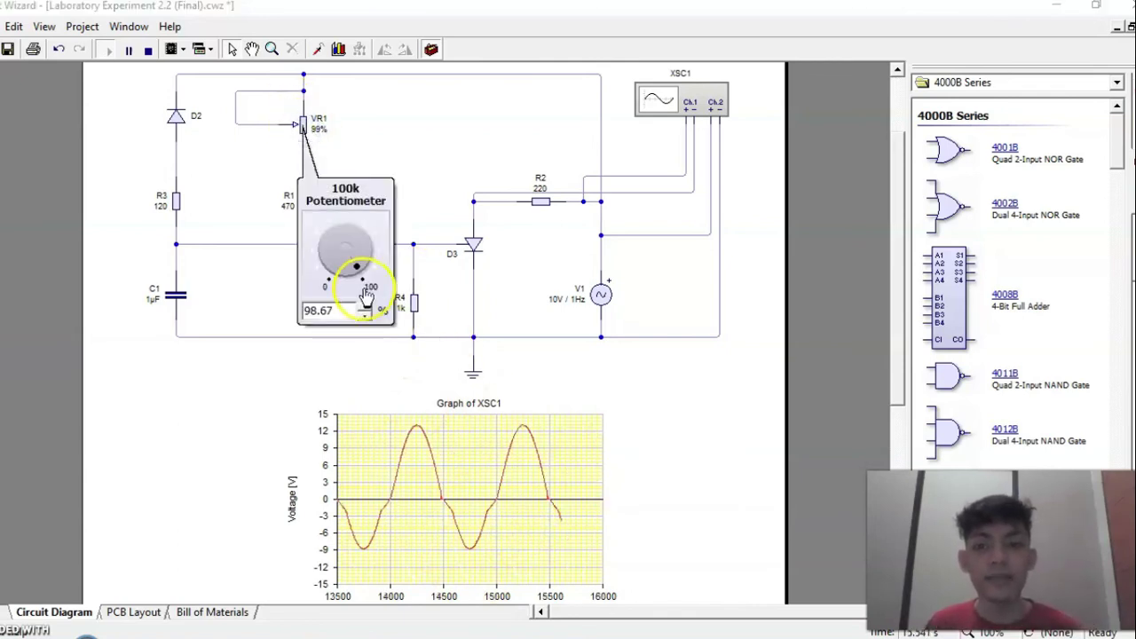
left_click_drag(356, 271, 367, 267)
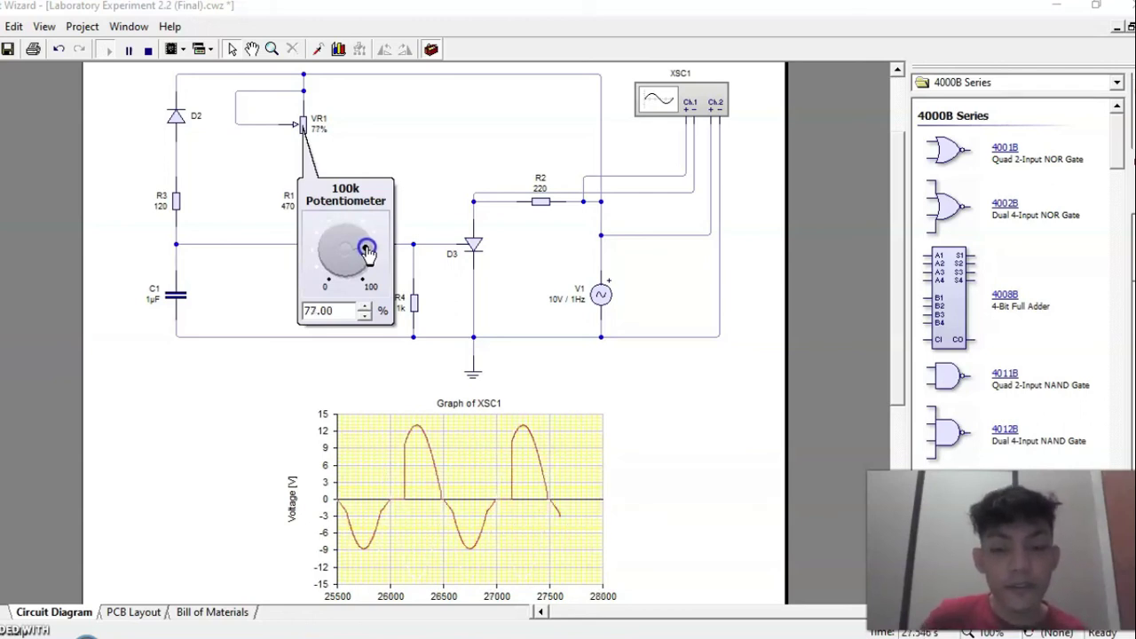
left_click_drag(368, 253, 364, 249)
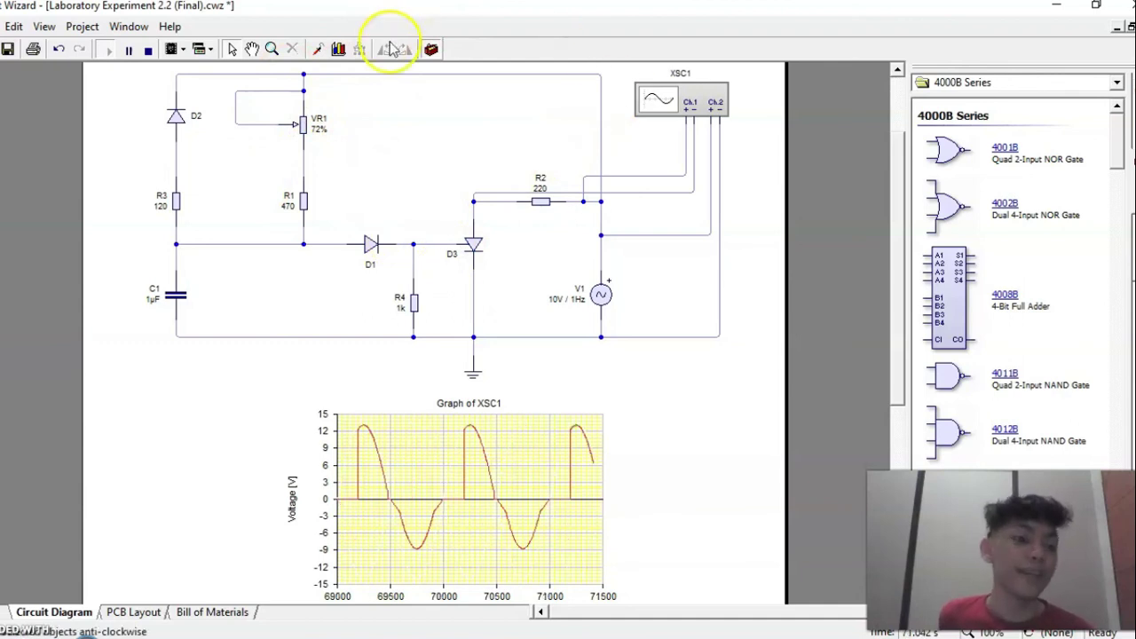
left_click(361, 196)
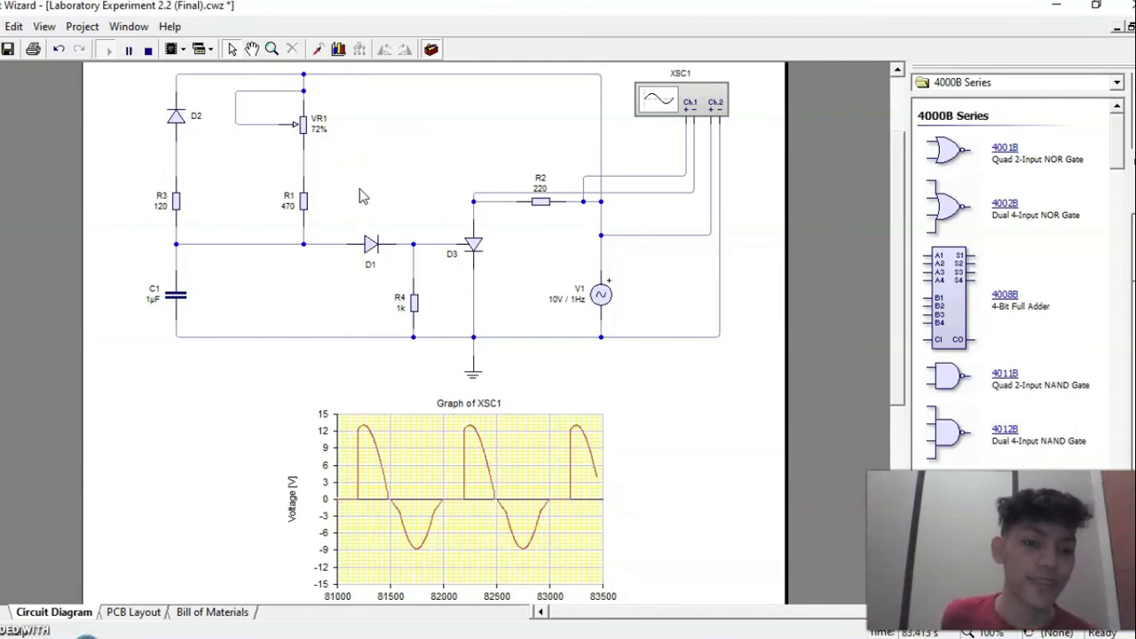
left_click(149, 52)
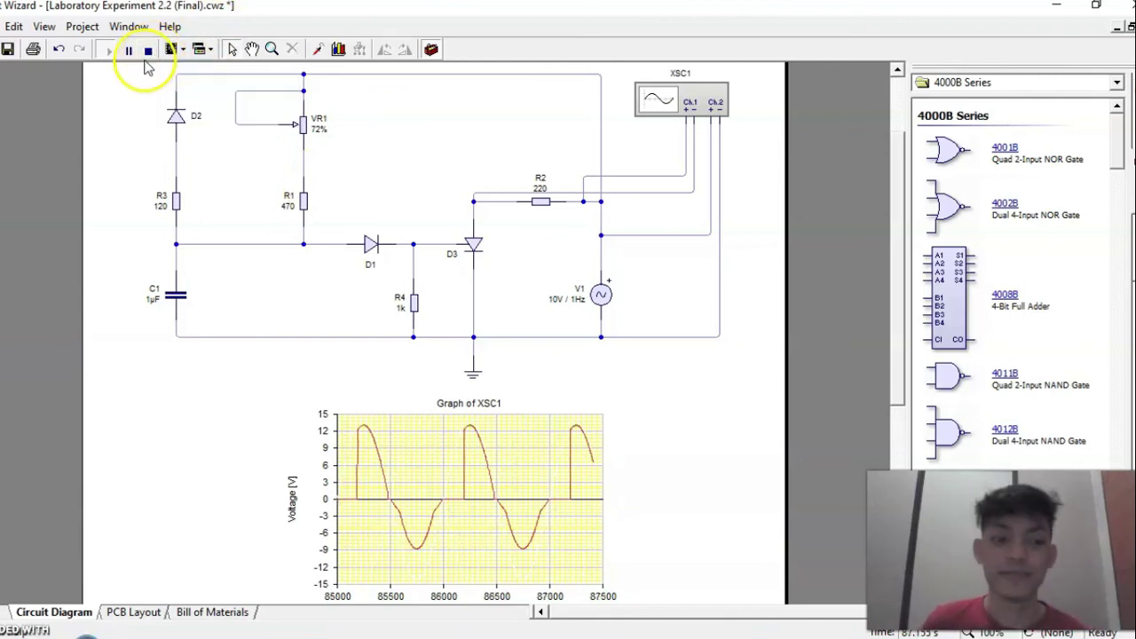